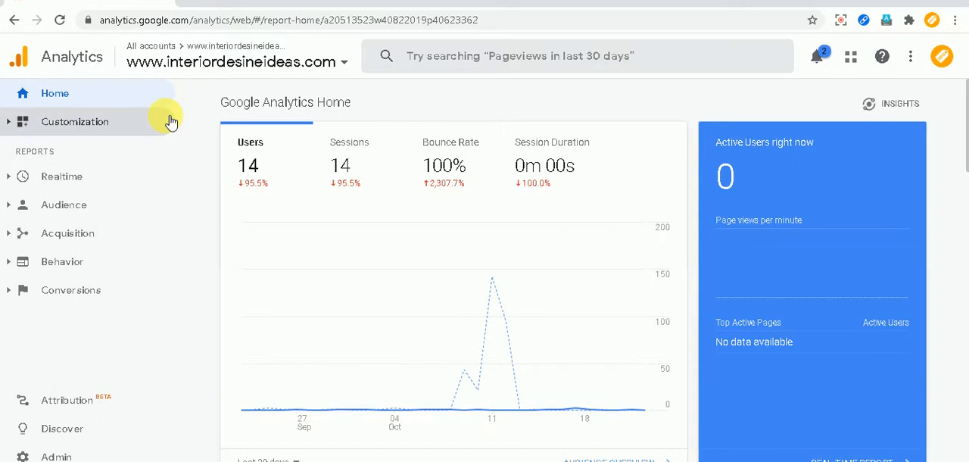
Open the Come4seo GA4 property listed below Banaocareer in the Internal Projects account and review its Home report.
{"action": "left_click", "coordinate": [259, 65]}
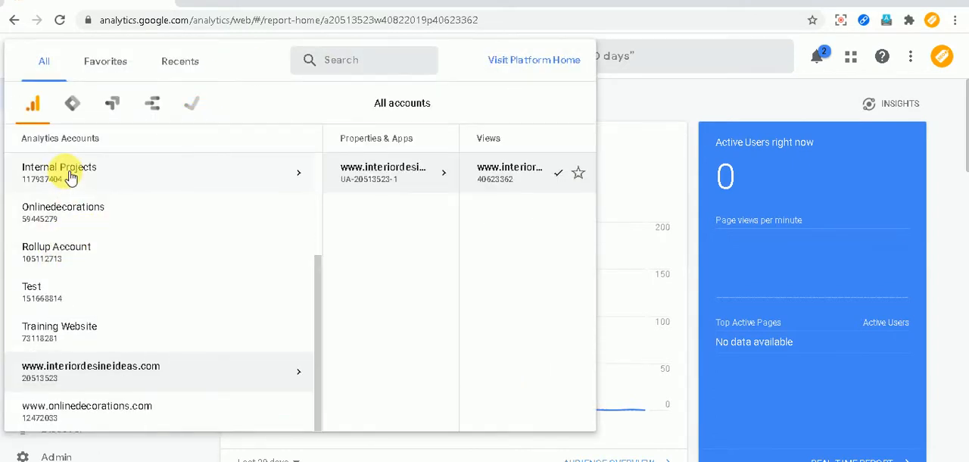
{"action": "left_click", "coordinate": [71, 176]}
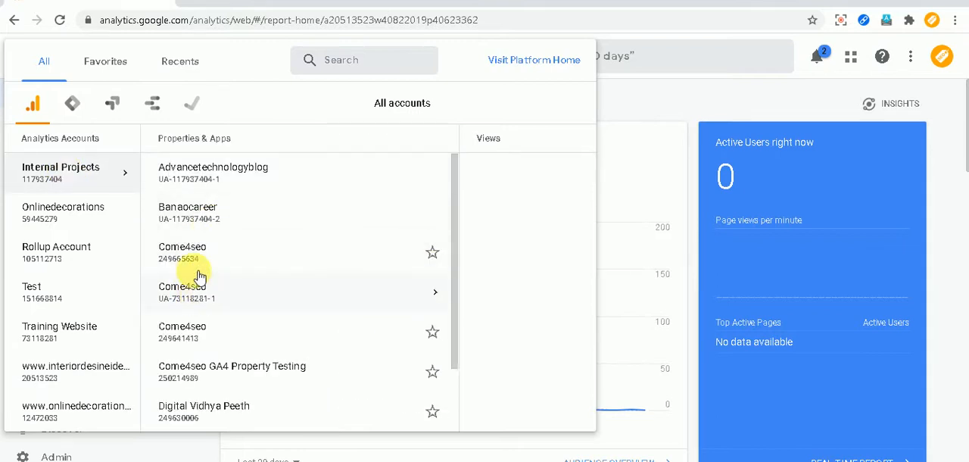
{"action": "left_click", "coordinate": [192, 258]}
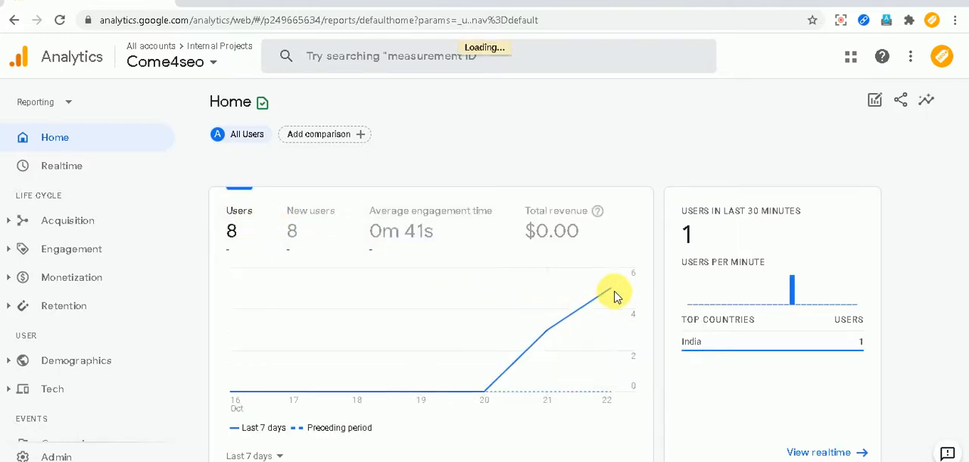
{"action": "scroll", "coordinate": [604, 303], "scroll_direction": "down", "scroll_amount": 4}
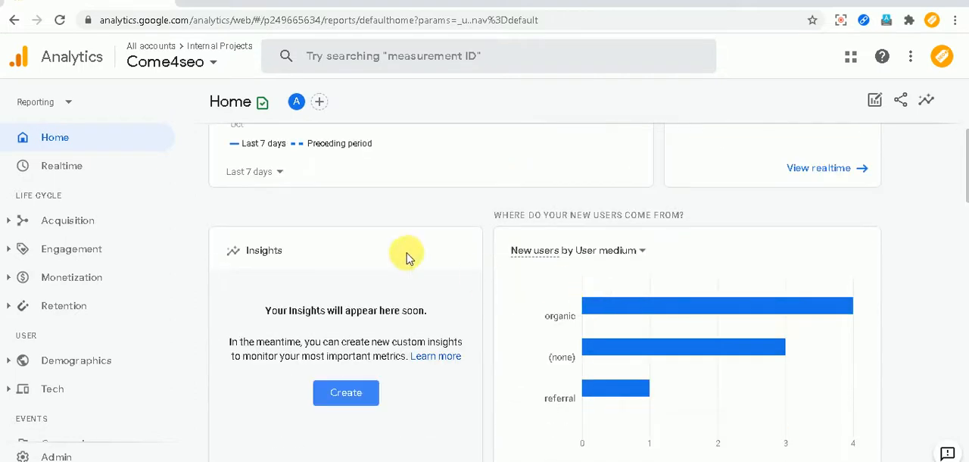
{"action": "scroll", "coordinate": [584, 329], "scroll_direction": "down", "scroll_amount": 2}
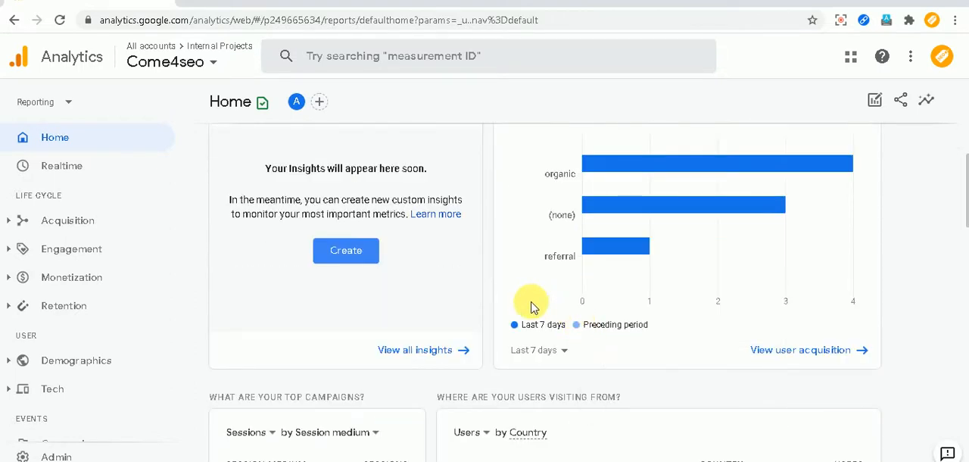
{"action": "scroll", "coordinate": [329, 268], "scroll_direction": "up", "scroll_amount": 3}
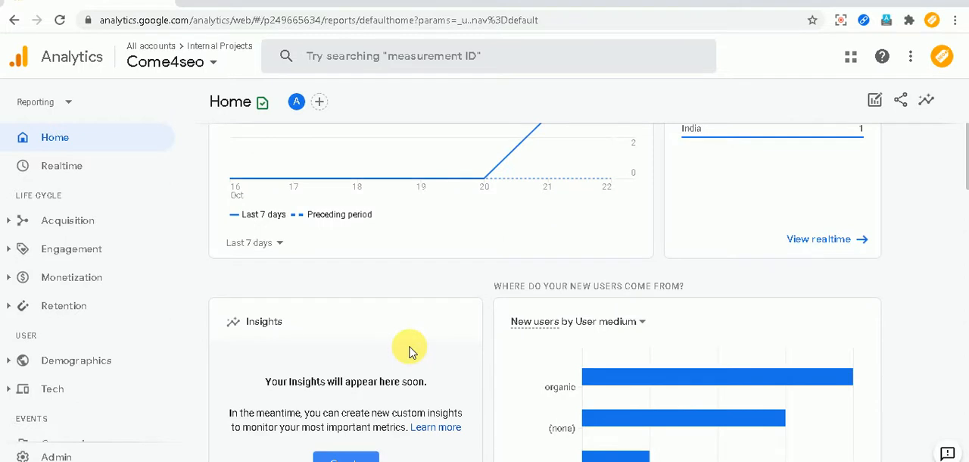
{"action": "scroll", "coordinate": [409, 350], "scroll_direction": "down", "scroll_amount": 1}
{"action": "scroll", "coordinate": [409, 350], "scroll_direction": "up", "scroll_amount": 2}
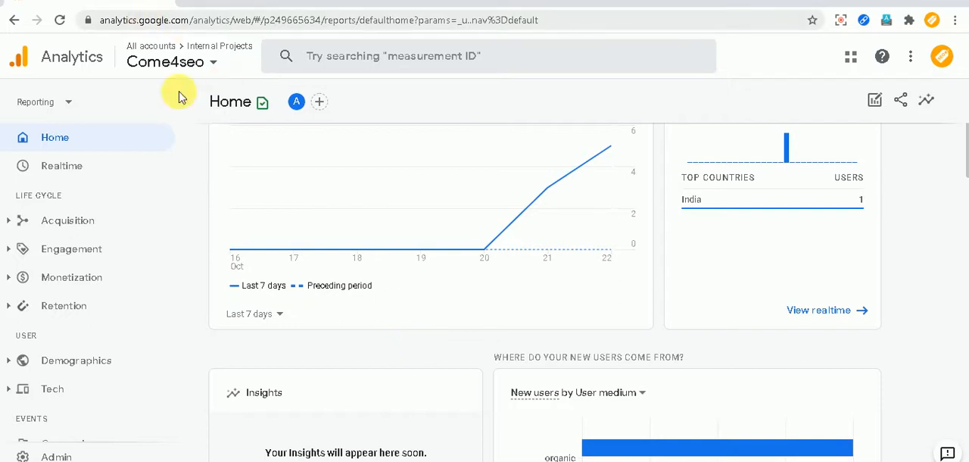
{"action": "left_click", "coordinate": [213, 64]}
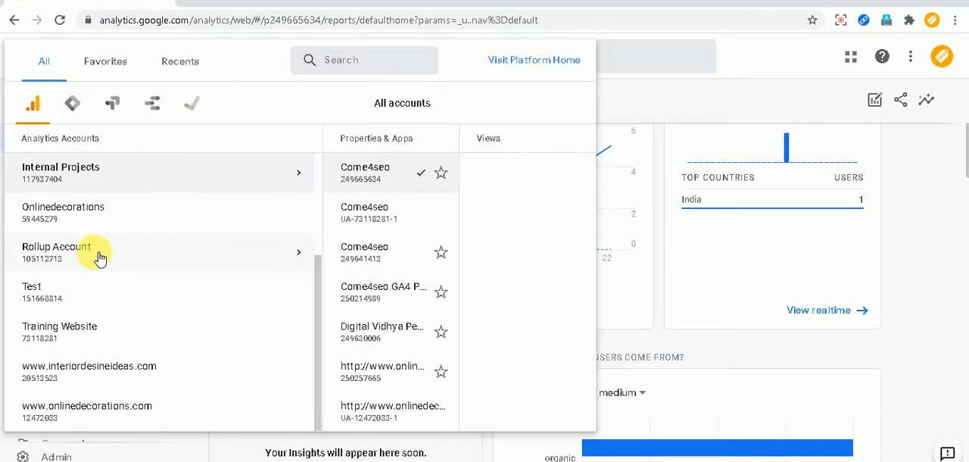
{"action": "left_click", "coordinate": [82, 371]}
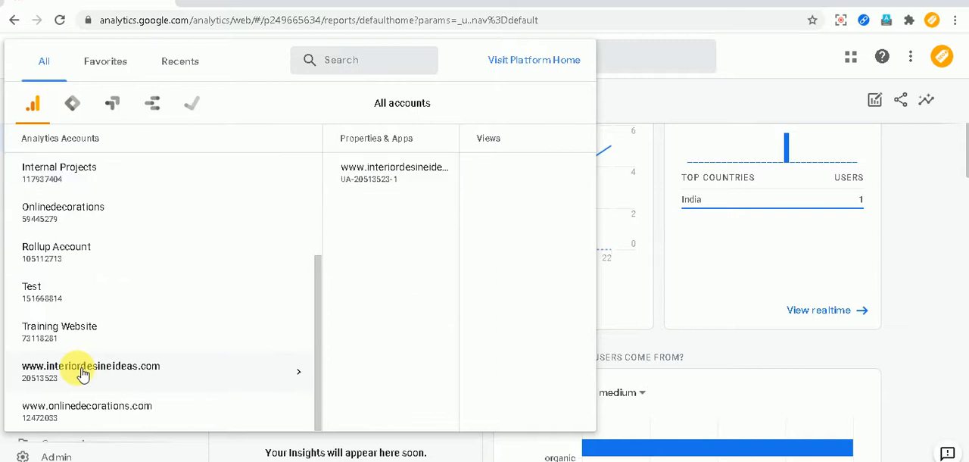
{"action": "left_click", "coordinate": [246, 171]}
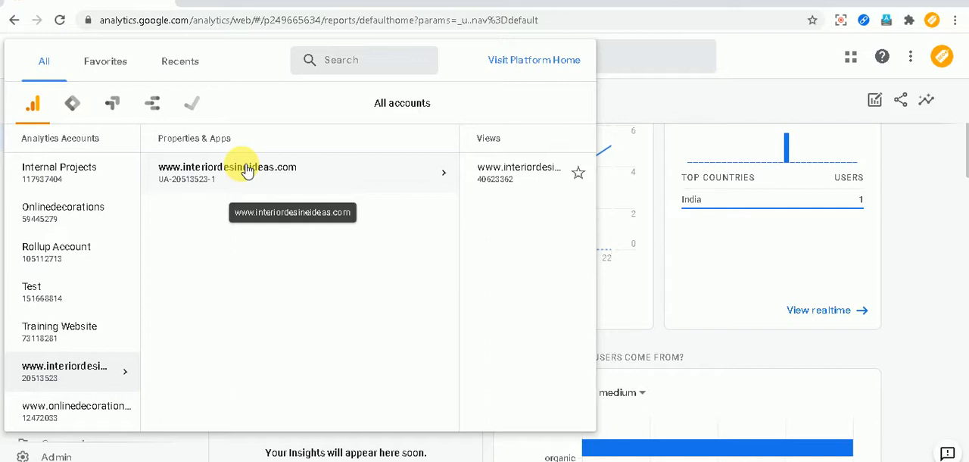
{"action": "left_click", "coordinate": [376, 173]}
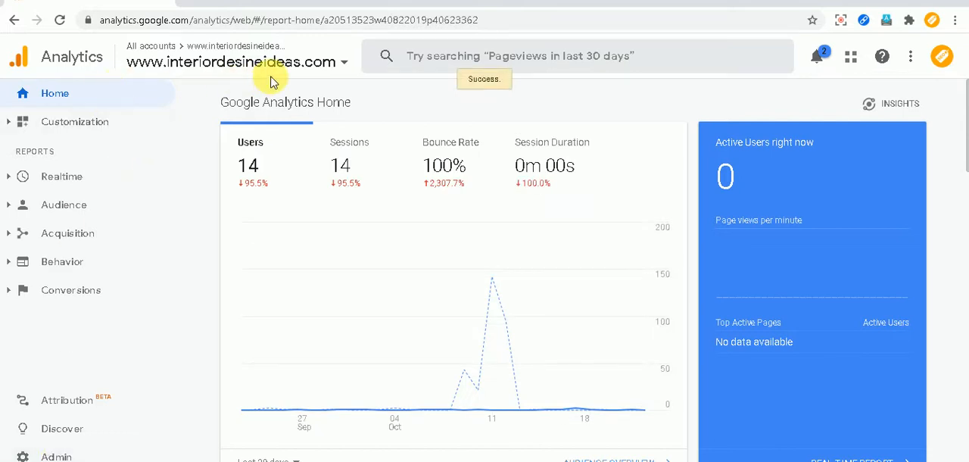
{"action": "left_click", "coordinate": [32, 454]}
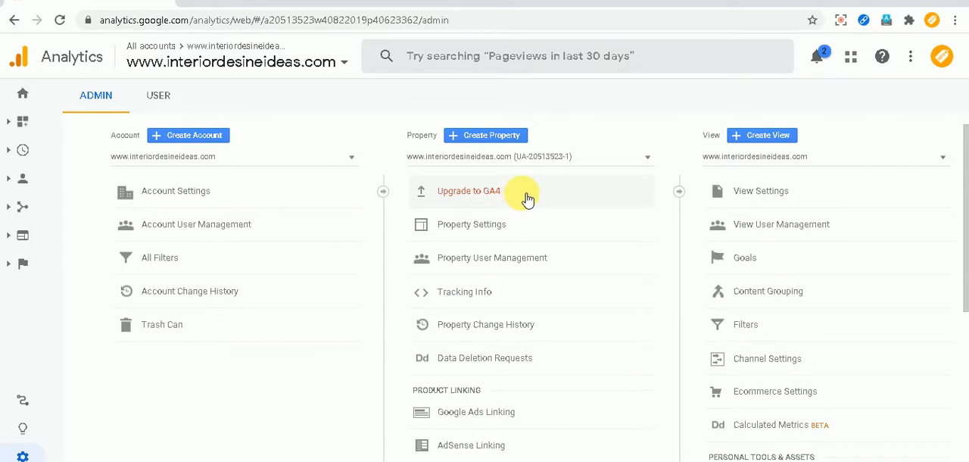
{"action": "left_click", "coordinate": [478, 195]}
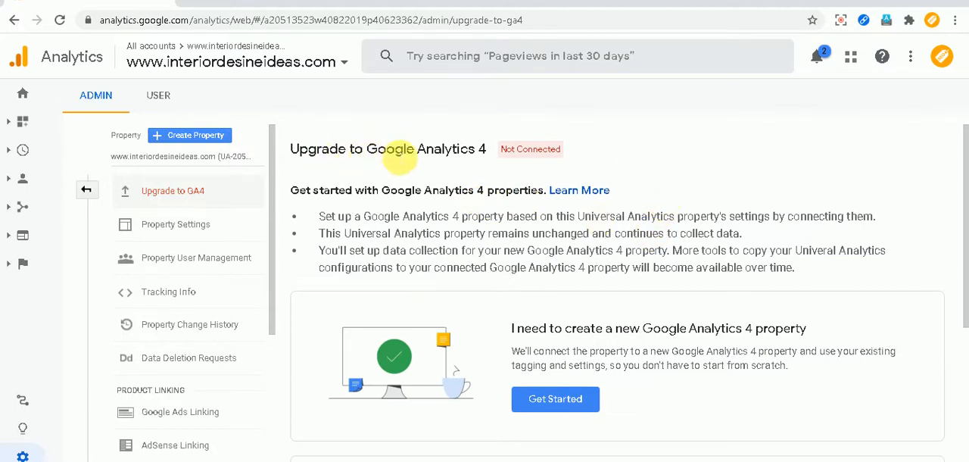
{"action": "scroll", "coordinate": [681, 220], "scroll_direction": "down", "scroll_amount": 1}
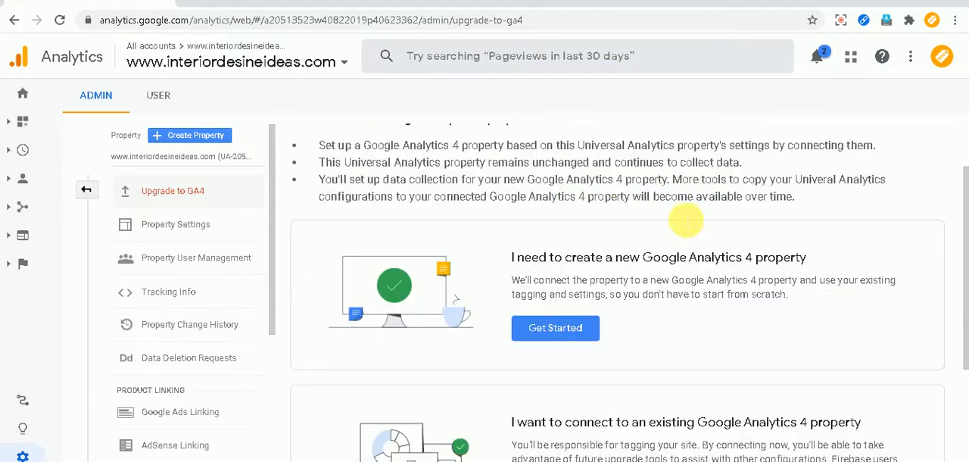
{"action": "scroll", "coordinate": [621, 244], "scroll_direction": "up", "scroll_amount": 1}
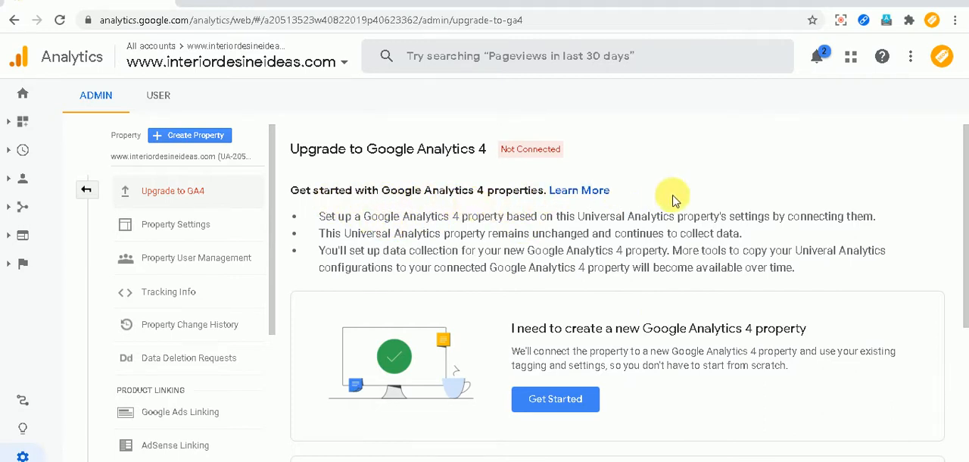
{"action": "scroll", "coordinate": [678, 201], "scroll_direction": "down", "scroll_amount": 1}
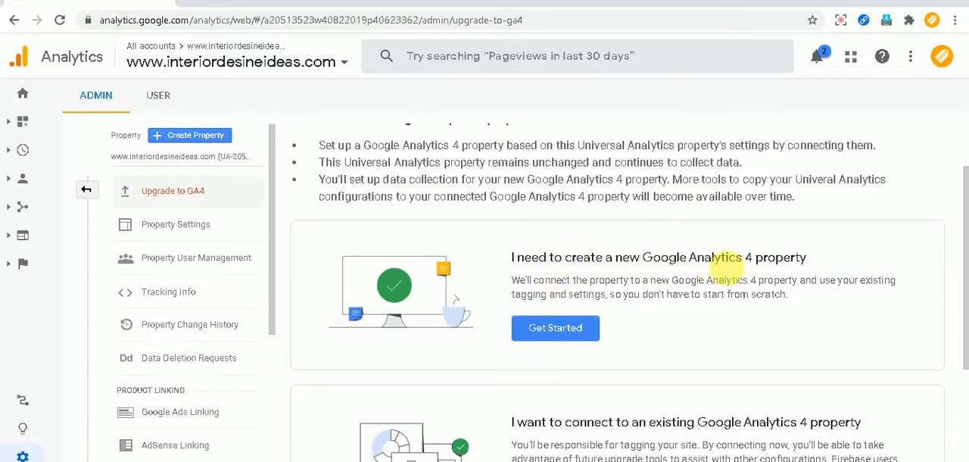
{"action": "scroll", "coordinate": [609, 332], "scroll_direction": "down", "scroll_amount": 1}
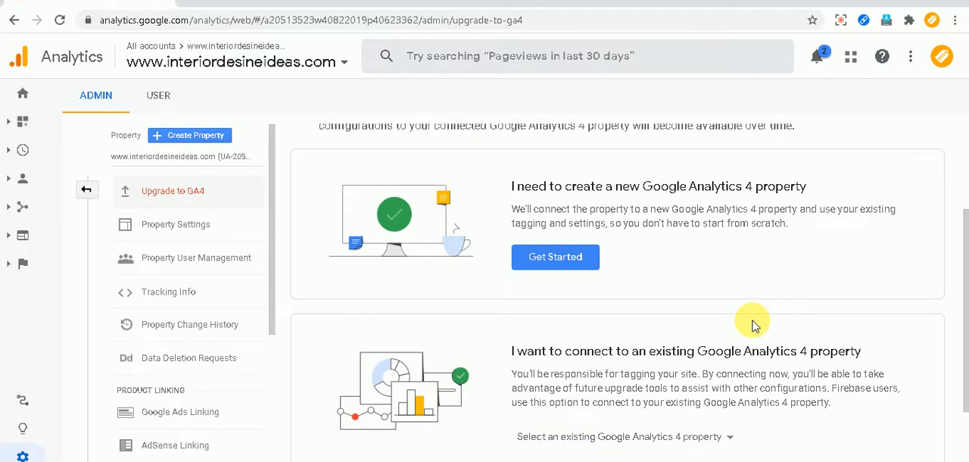
{"action": "scroll", "coordinate": [753, 324], "scroll_direction": "down", "scroll_amount": 1}
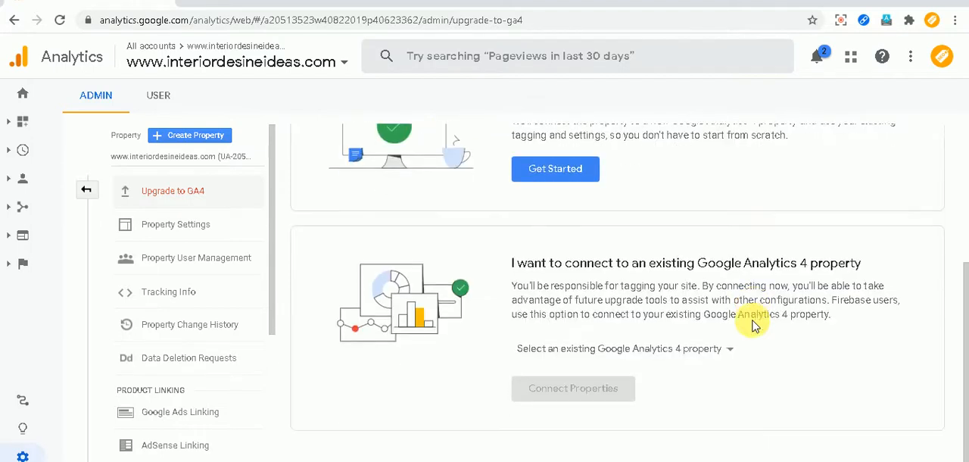
Check which existing Google Analytics 4 properties are available to connect, and close the property list without choosing one.
{"action": "left_click", "coordinate": [628, 350]}
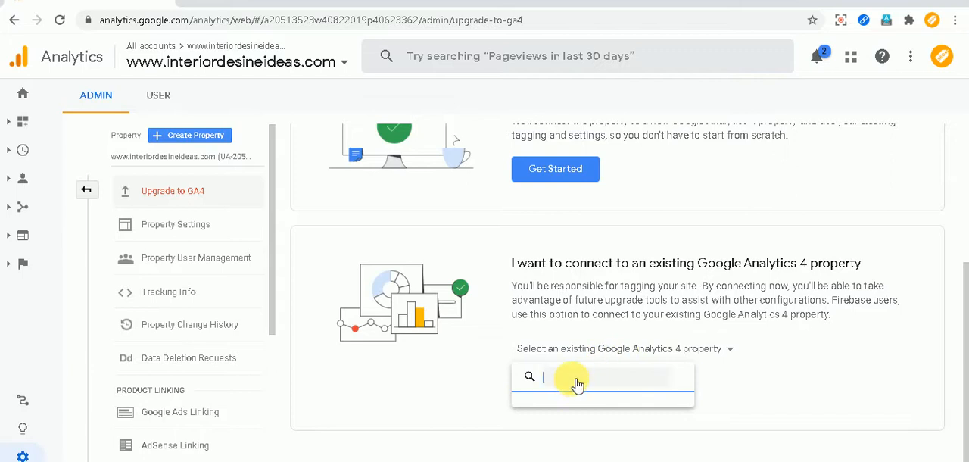
{"action": "type", "text": "come4seo"}
{"action": "left_click", "coordinate": [682, 377]}
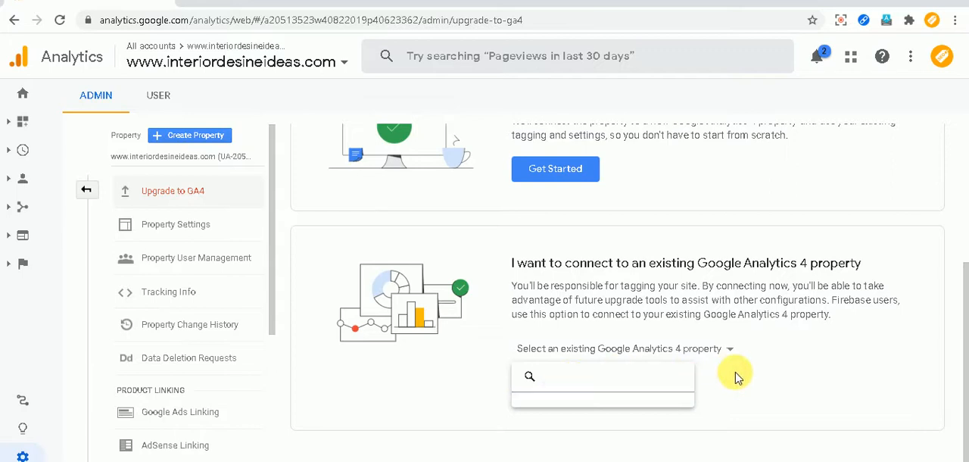
{"action": "left_click", "coordinate": [738, 377]}
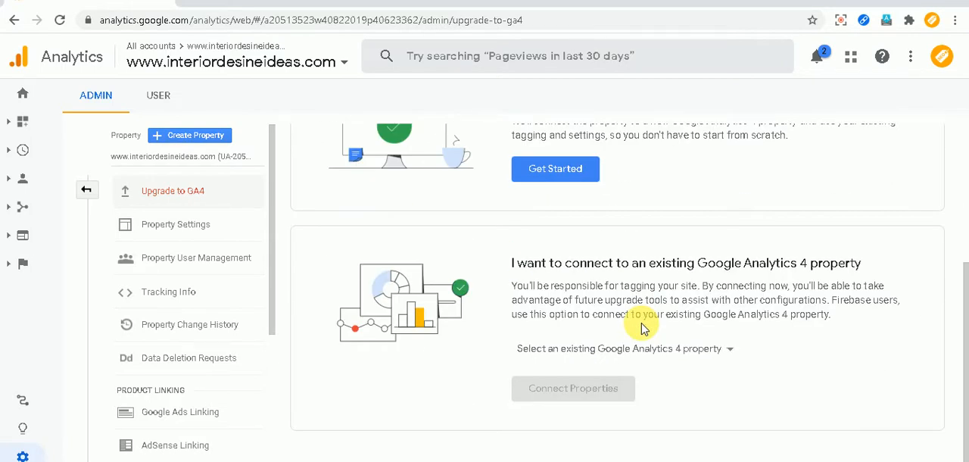
{"action": "scroll", "coordinate": [642, 328], "scroll_direction": "up", "scroll_amount": 3}
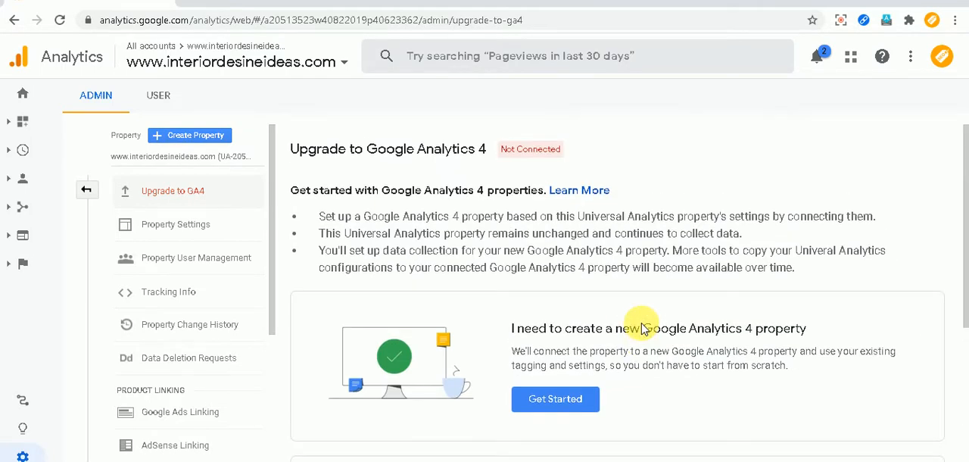
{"action": "scroll", "coordinate": [642, 328], "scroll_direction": "down", "scroll_amount": 3}
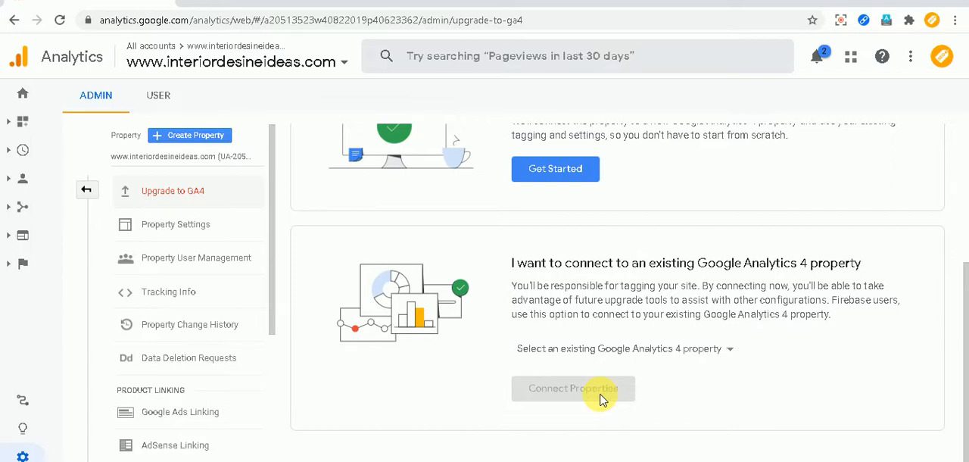
Return to the full admin overview and switch the account to Internal Projects.
{"action": "left_click", "coordinate": [89, 193]}
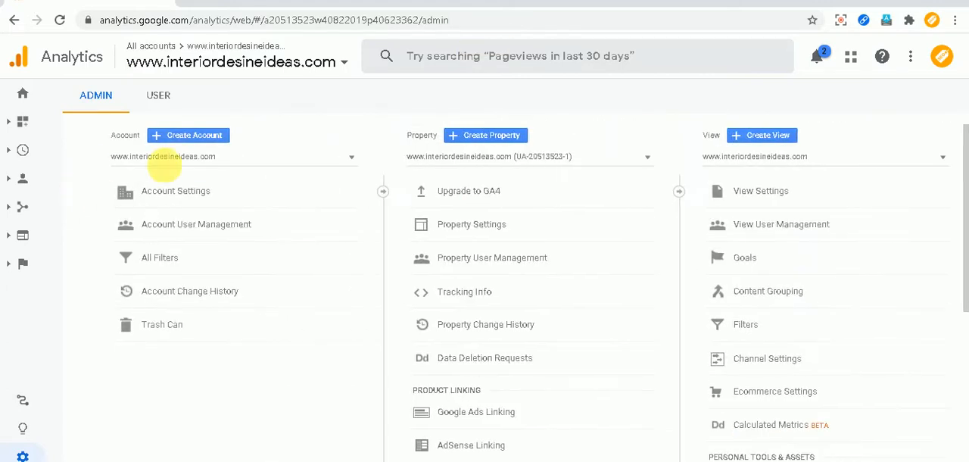
{"action": "left_click", "coordinate": [520, 158]}
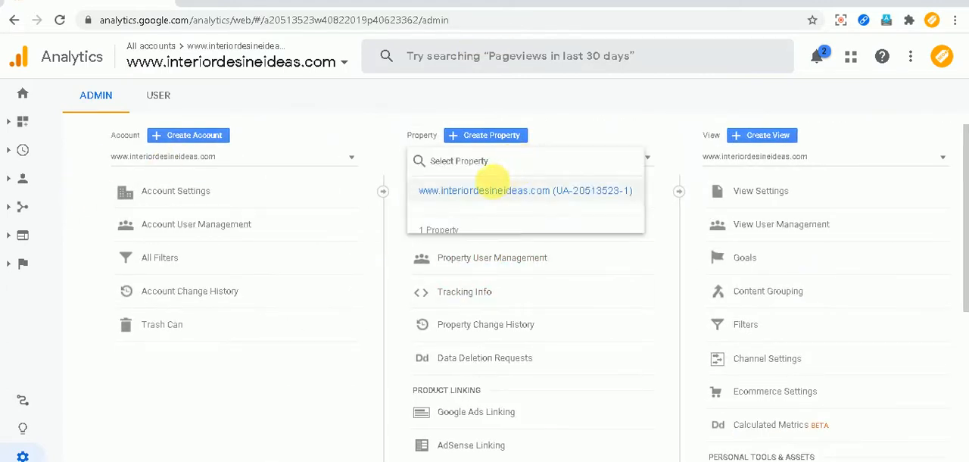
{"action": "left_click", "coordinate": [227, 160]}
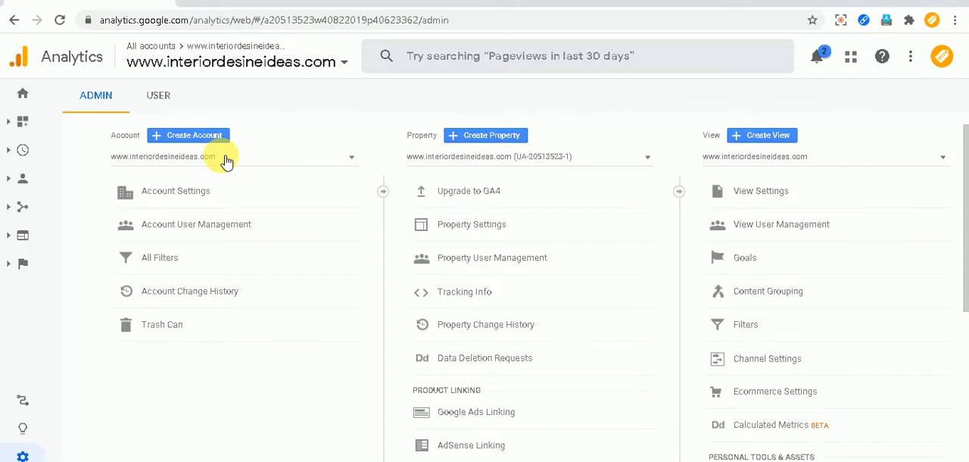
{"action": "left_click", "coordinate": [276, 158]}
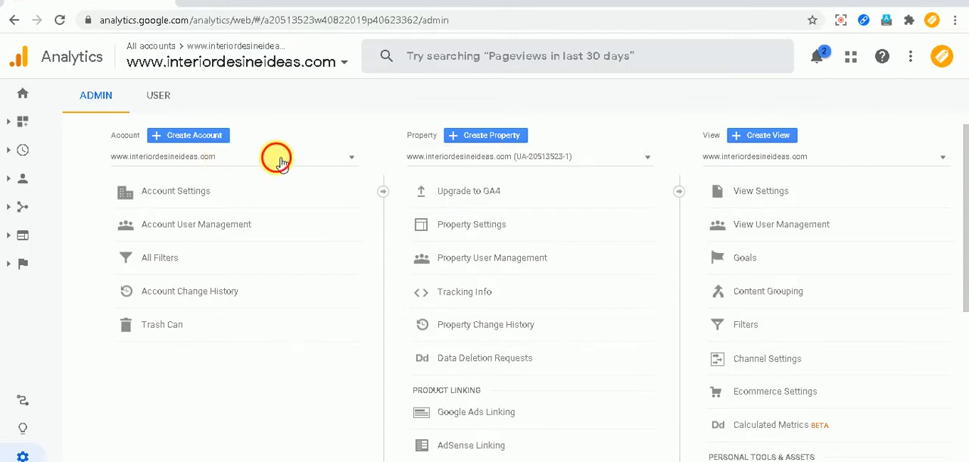
{"action": "scroll", "coordinate": [227, 250], "scroll_direction": "down", "scroll_amount": 1}
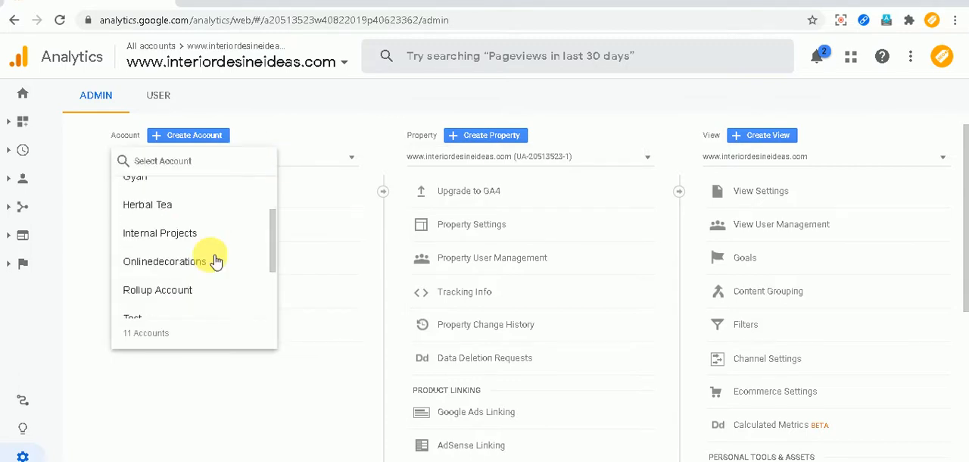
{"action": "left_click", "coordinate": [175, 235]}
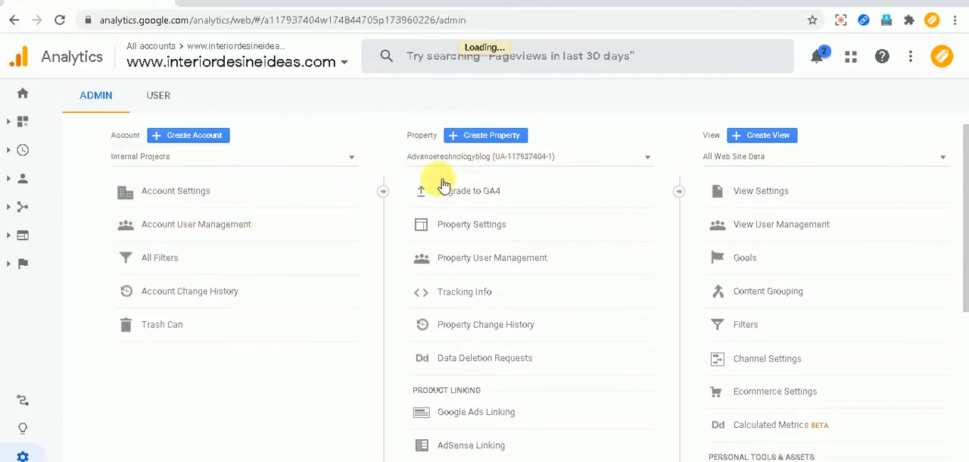
Browse the properties of the Internal Projects account and select the Banaocareer Universal Analytics property.
{"action": "left_click", "coordinate": [502, 156]}
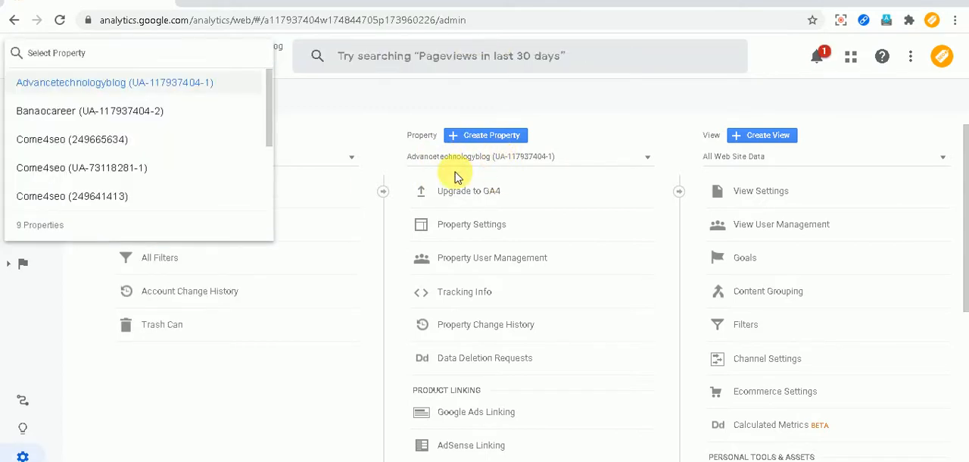
{"action": "left_click", "coordinate": [610, 134]}
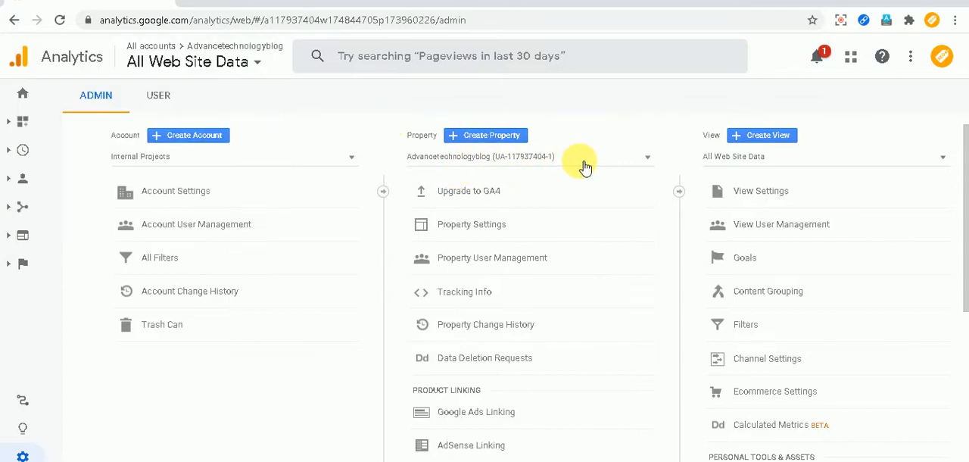
{"action": "left_click", "coordinate": [633, 161]}
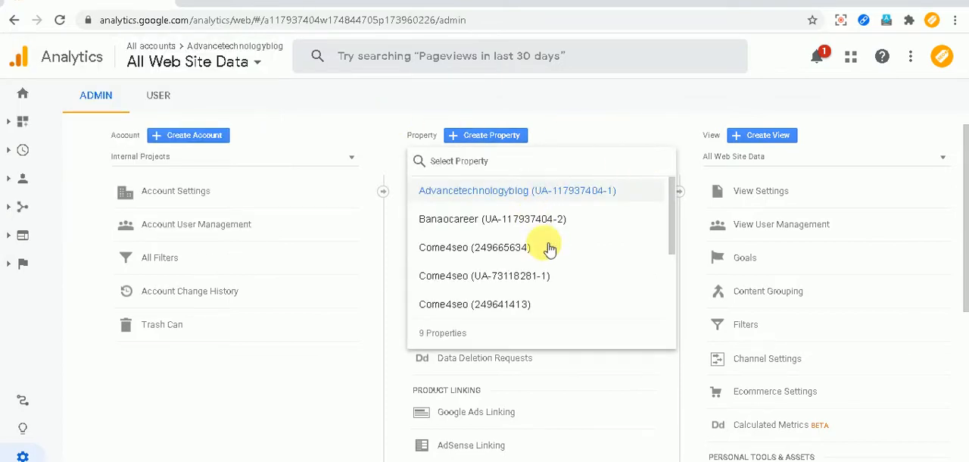
{"action": "scroll", "coordinate": [530, 258], "scroll_direction": "down", "scroll_amount": 1}
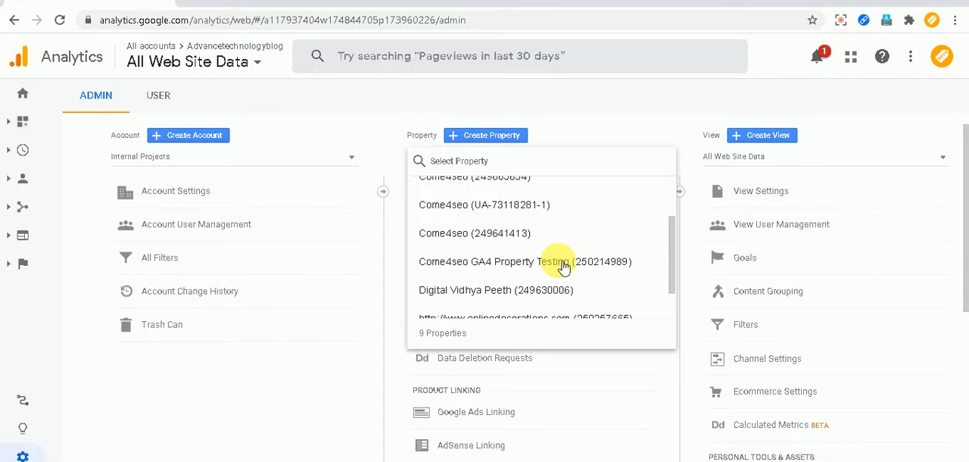
{"action": "scroll", "coordinate": [454, 232], "scroll_direction": "up", "scroll_amount": 2}
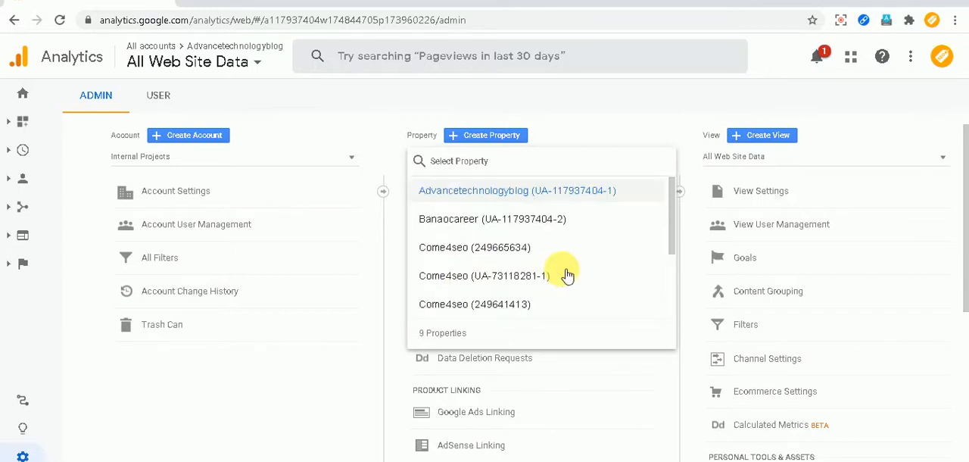
{"action": "left_click", "coordinate": [468, 224]}
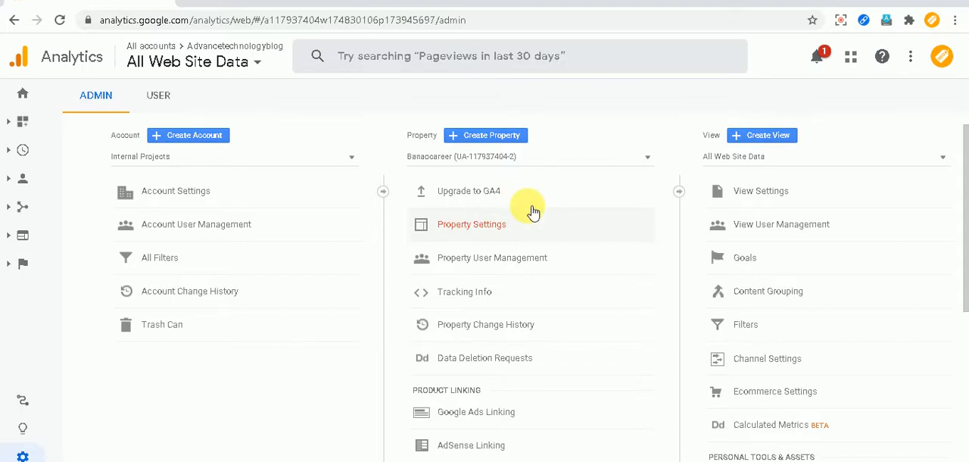
Open the Upgrade to GA4 page for the Banaocareer property and check which existing Google Analytics 4 properties can be connected.
{"action": "left_click", "coordinate": [470, 191]}
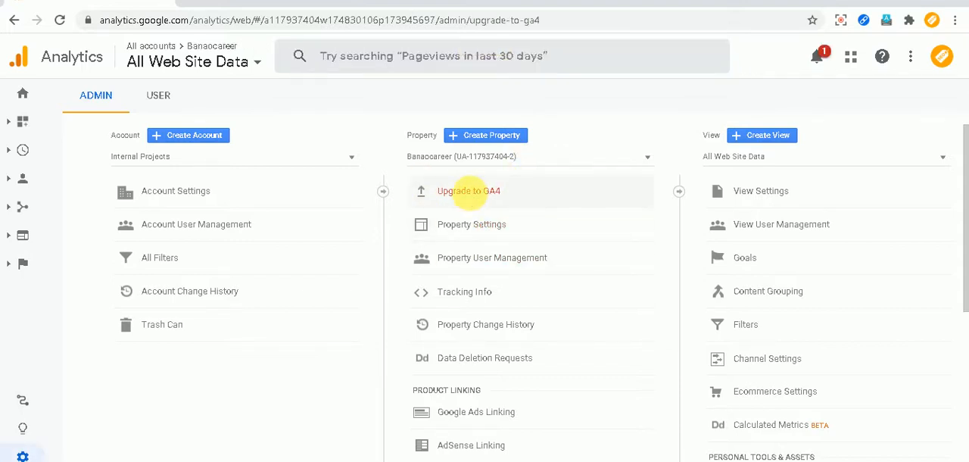
{"action": "scroll", "coordinate": [679, 294], "scroll_direction": "down", "scroll_amount": 2}
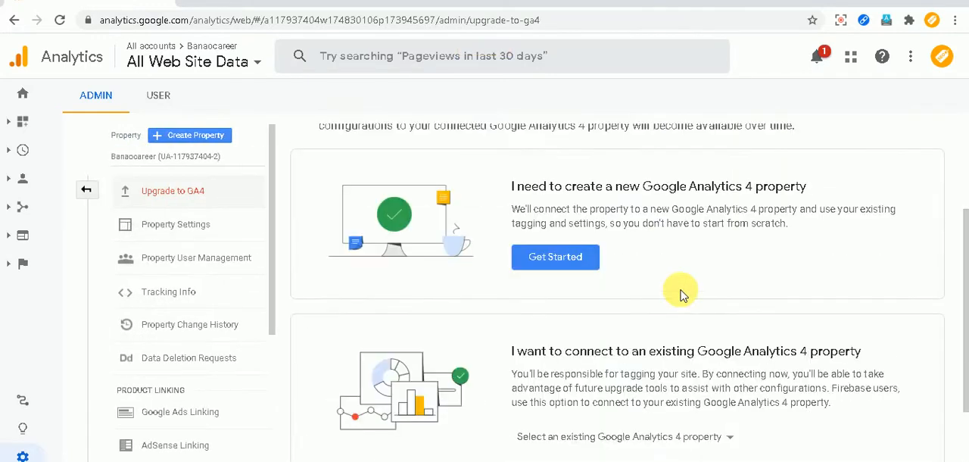
{"action": "scroll", "coordinate": [727, 299], "scroll_direction": "down", "scroll_amount": 2}
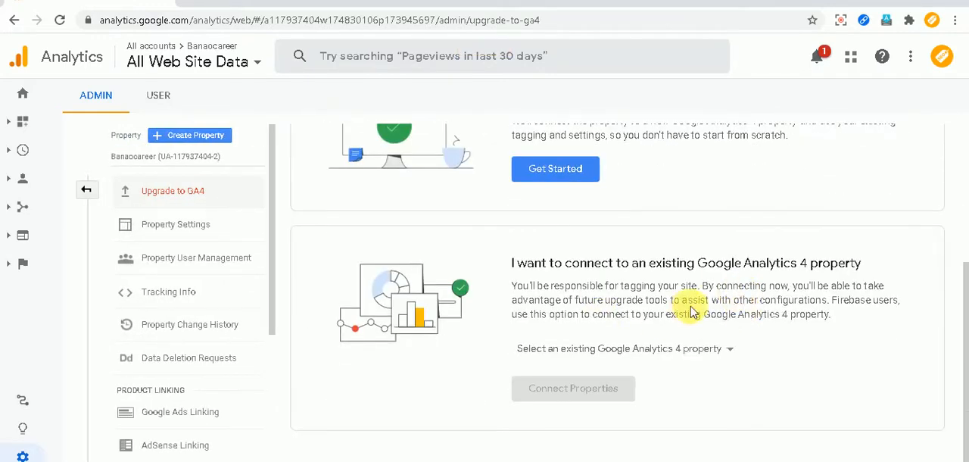
{"action": "left_click", "coordinate": [695, 350]}
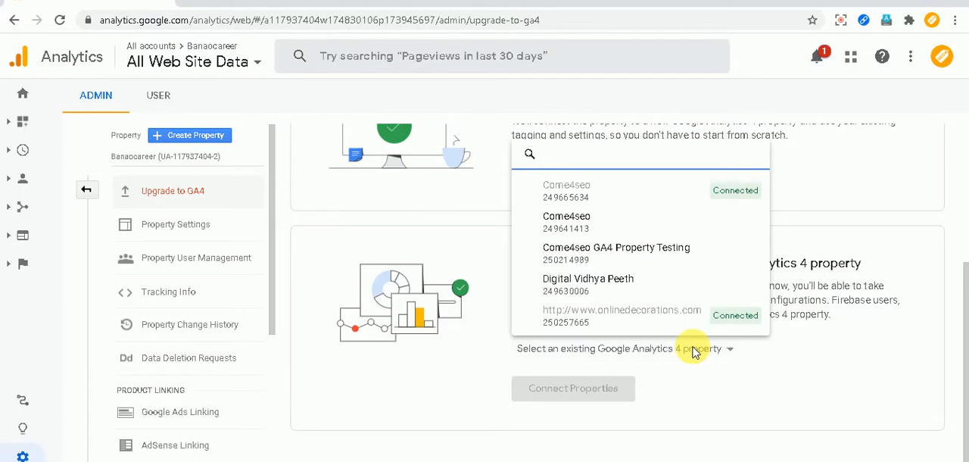
{"action": "left_click", "coordinate": [706, 389]}
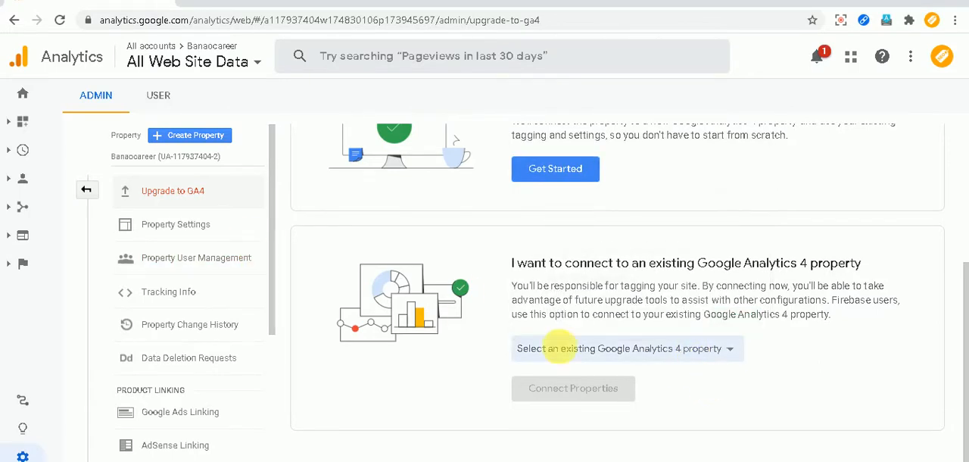
Compare the option for creating a new Google Analytics 4 property with the list of existing ones, choosing none from the list.
{"action": "scroll", "coordinate": [663, 364], "scroll_direction": "up", "scroll_amount": 3}
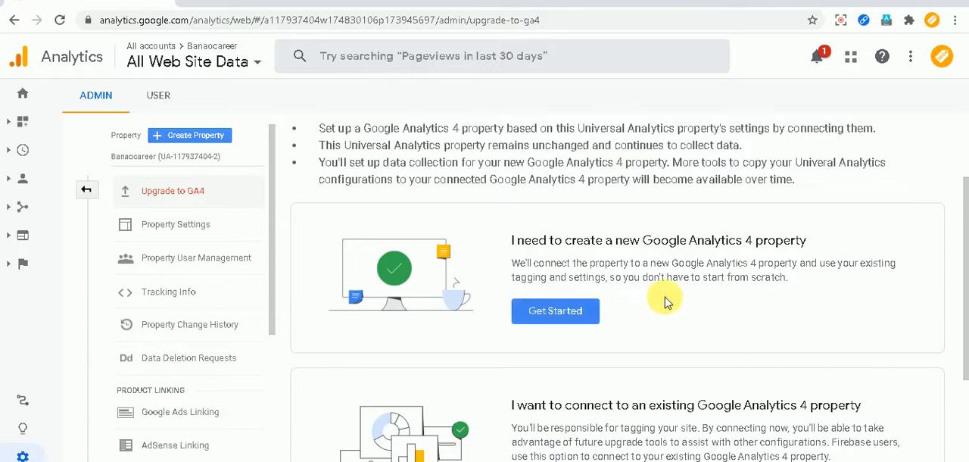
{"action": "scroll", "coordinate": [659, 303], "scroll_direction": "down", "scroll_amount": 3}
{"action": "left_click", "coordinate": [664, 348]}
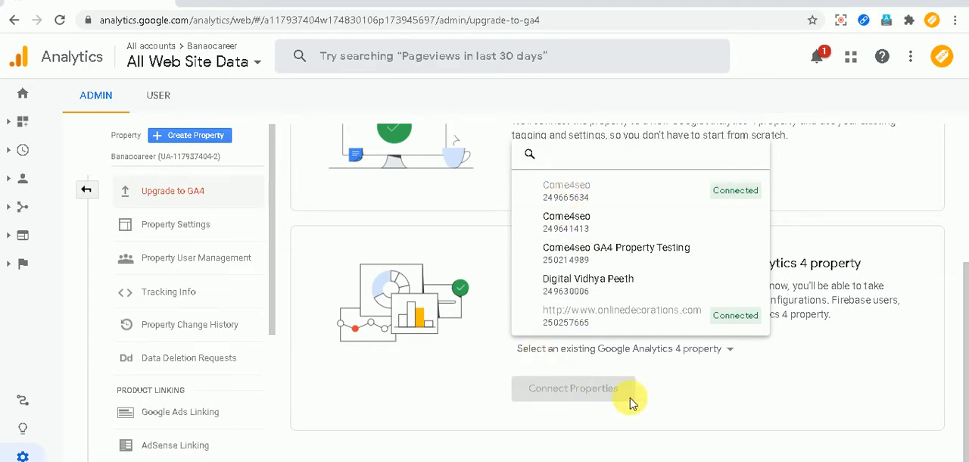
{"action": "left_click", "coordinate": [681, 404]}
Create a new Google Analytics 4 property based on the Banaocareer Universal Analytics property.
{"action": "scroll", "coordinate": [656, 350], "scroll_direction": "up", "scroll_amount": 3}
{"action": "scroll", "coordinate": [653, 348], "scroll_direction": "down", "scroll_amount": 2}
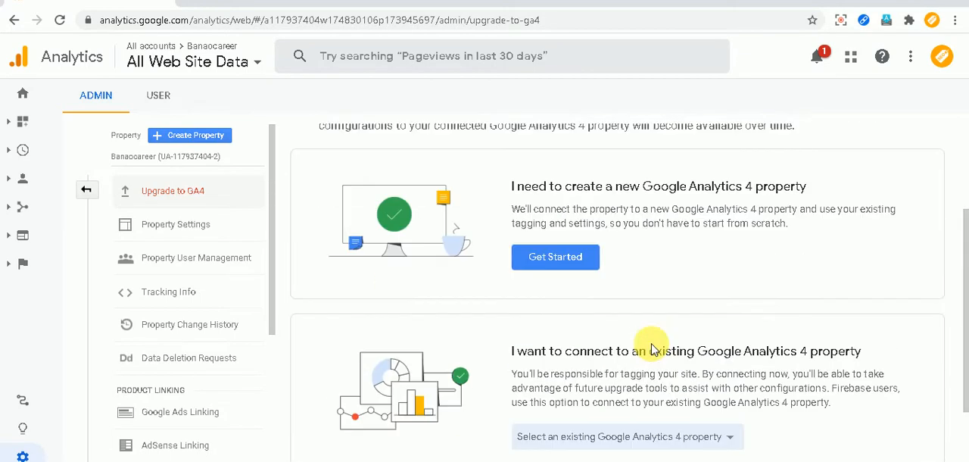
{"action": "left_click", "coordinate": [564, 259]}
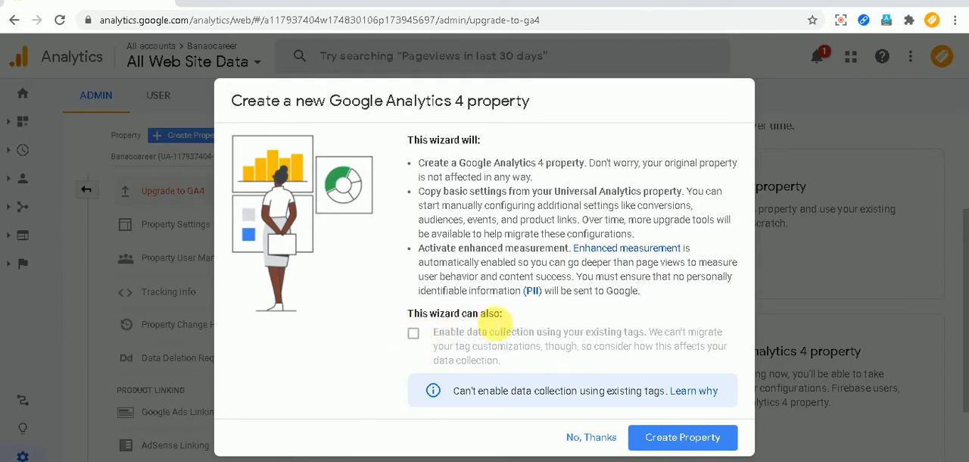
{"action": "left_click", "coordinate": [670, 437]}
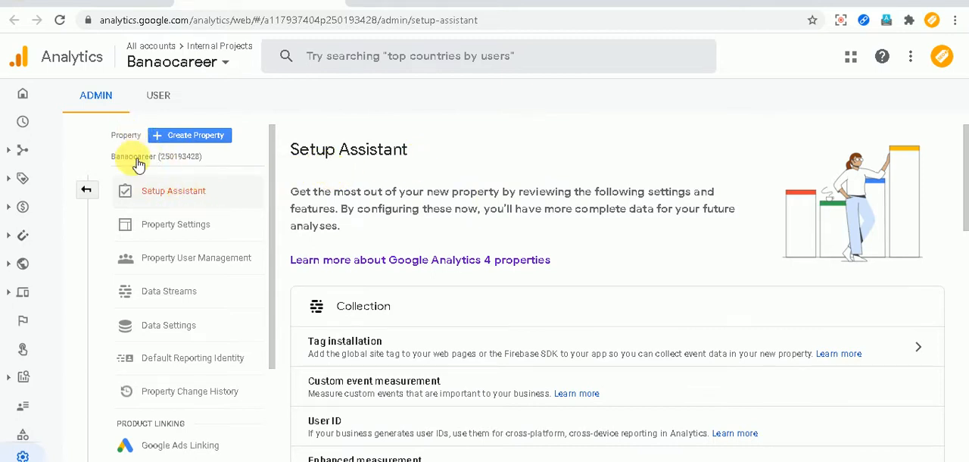
Review the new Banaocareer property's Setup Assistant sections, from Collection and Property settings through Linking, Audiences, Conversions and User management.
{"action": "scroll", "coordinate": [461, 222], "scroll_direction": "down", "scroll_amount": 8}
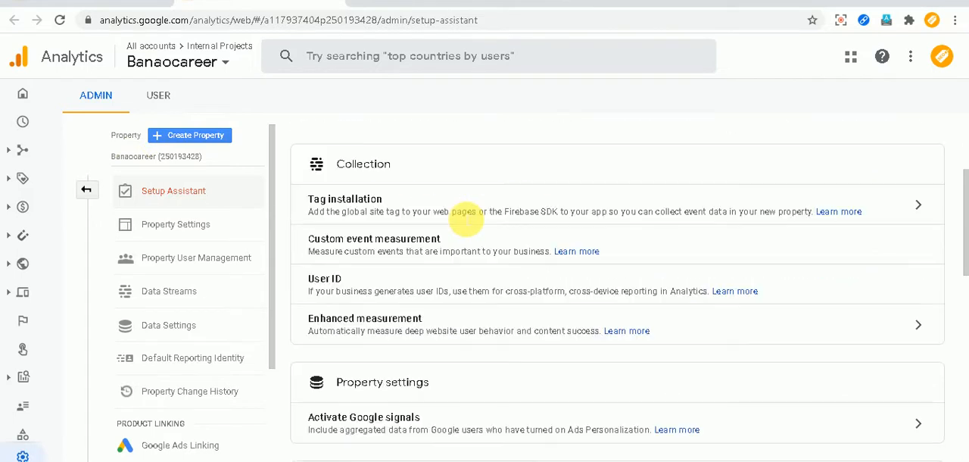
{"action": "scroll", "coordinate": [465, 219], "scroll_direction": "down", "scroll_amount": 2}
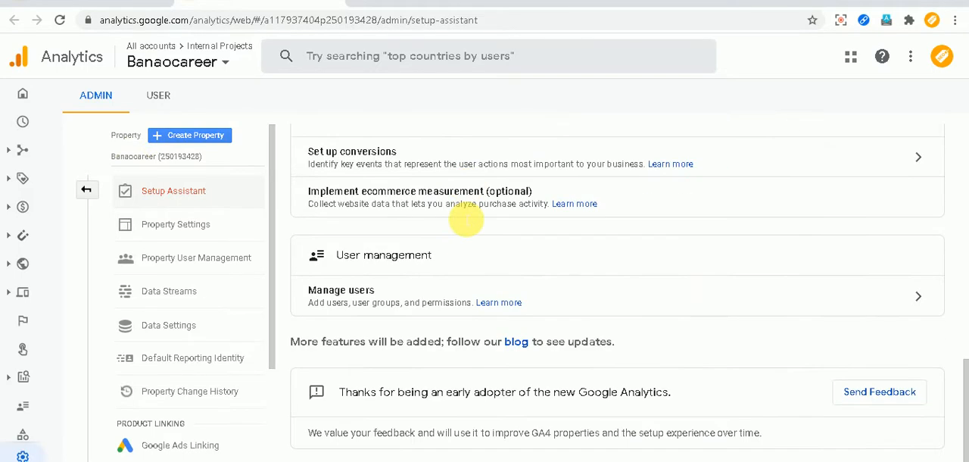
{"action": "scroll", "coordinate": [470, 227], "scroll_direction": "up", "scroll_amount": 10}
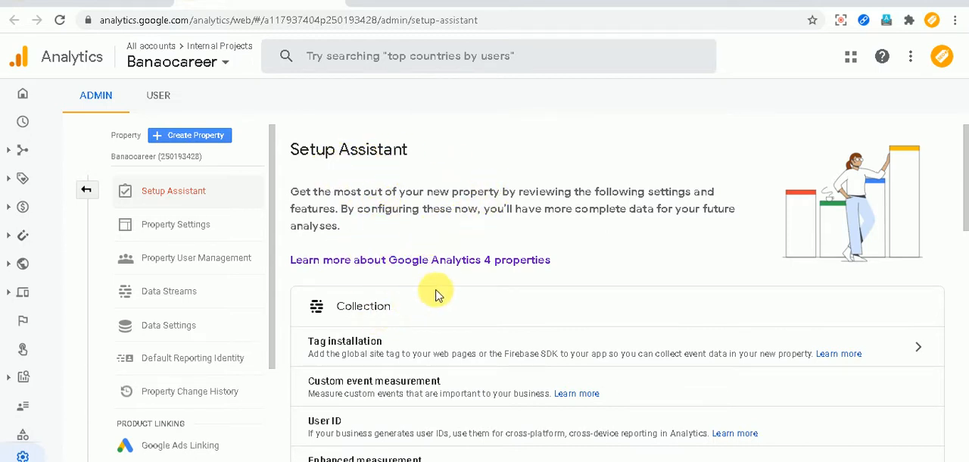
{"action": "scroll", "coordinate": [437, 295], "scroll_direction": "down", "scroll_amount": 1}
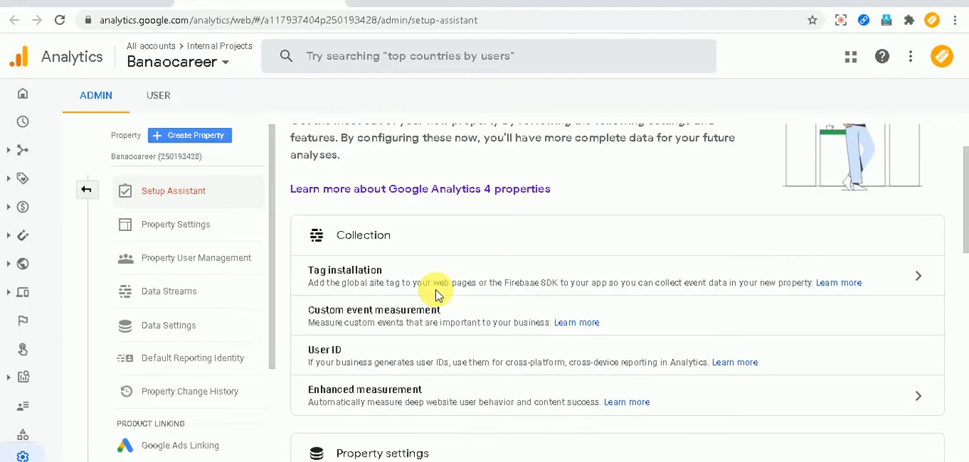
{"action": "scroll", "coordinate": [435, 257], "scroll_direction": "down", "scroll_amount": 1}
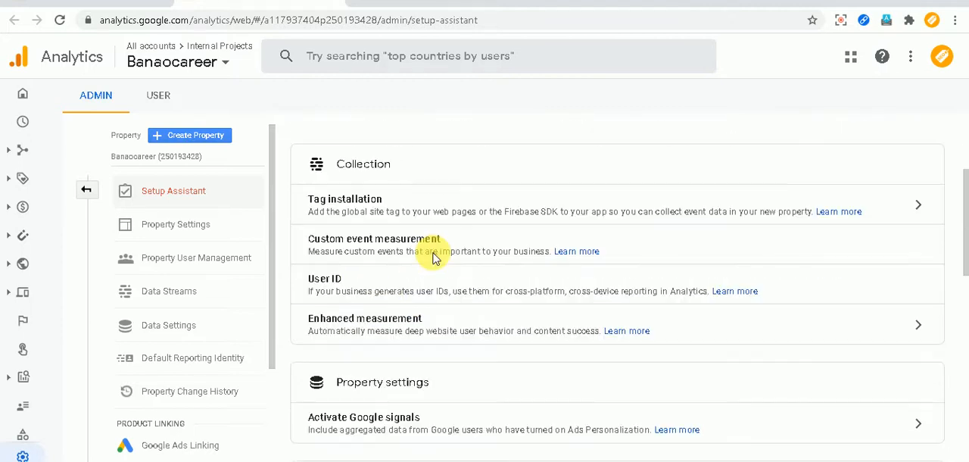
{"action": "scroll", "coordinate": [433, 257], "scroll_direction": "down", "scroll_amount": 6}
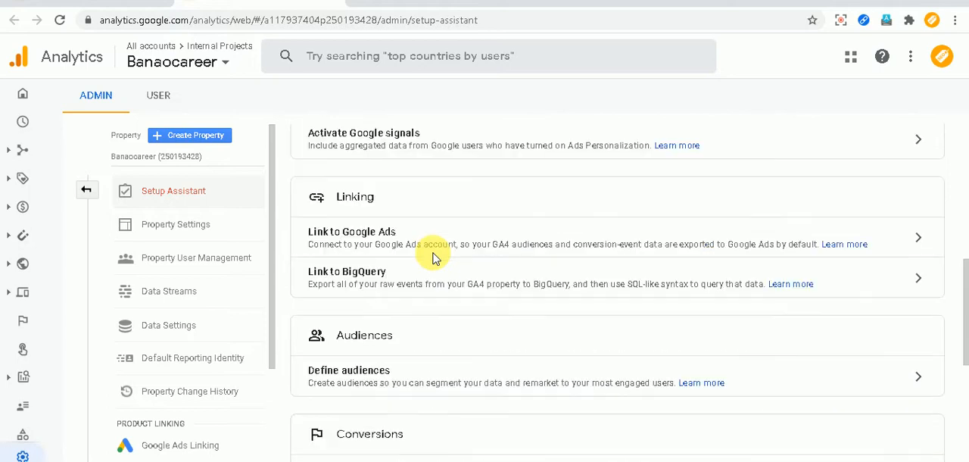
{"action": "scroll", "coordinate": [433, 258], "scroll_direction": "down", "scroll_amount": 3}
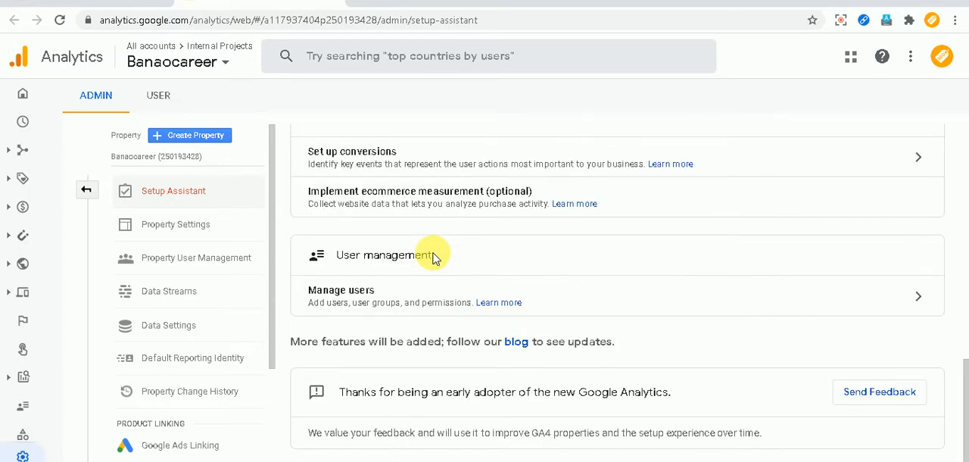
{"action": "scroll", "coordinate": [433, 256], "scroll_direction": "up", "scroll_amount": 1}
{"action": "scroll", "coordinate": [447, 279], "scroll_direction": "down", "scroll_amount": 1}
{"action": "scroll", "coordinate": [426, 323], "scroll_direction": "up", "scroll_amount": 8}
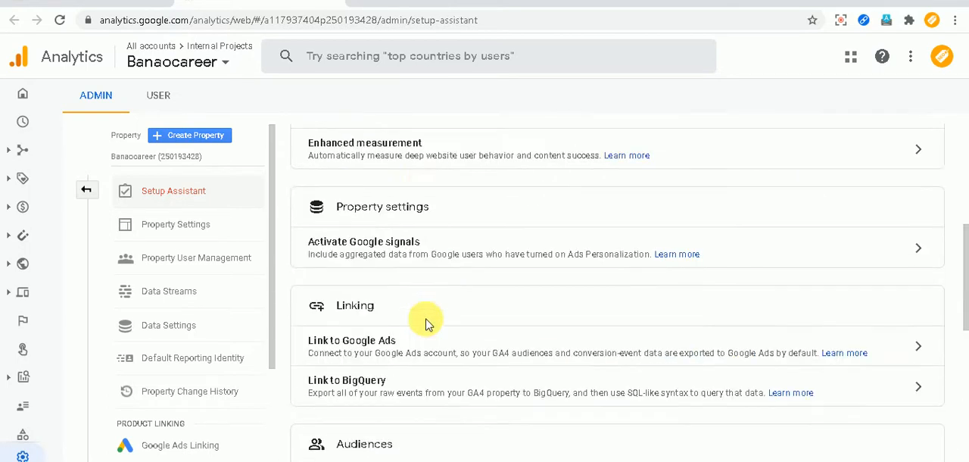
{"action": "scroll", "coordinate": [425, 323], "scroll_direction": "up", "scroll_amount": 5}
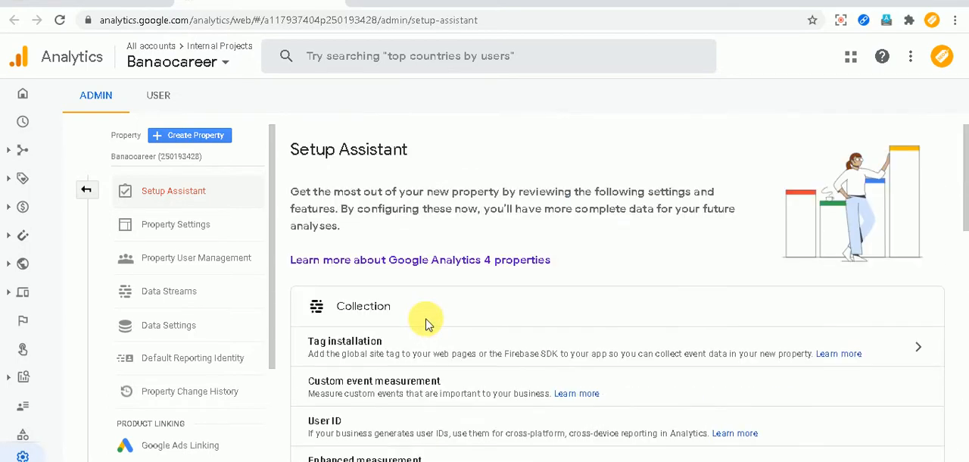
Open the details of the Banaocareer web data stream and show all of its enhanced measurement types.
{"action": "left_click", "coordinate": [183, 297]}
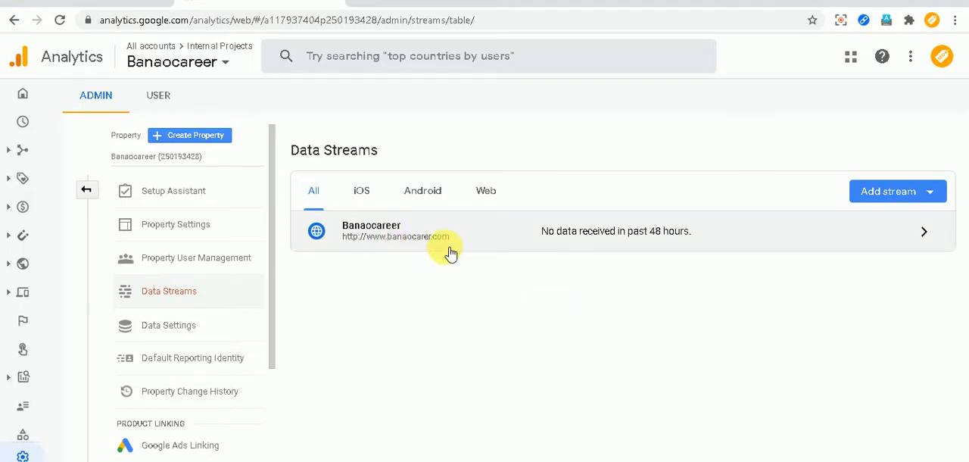
{"action": "left_click", "coordinate": [487, 192]}
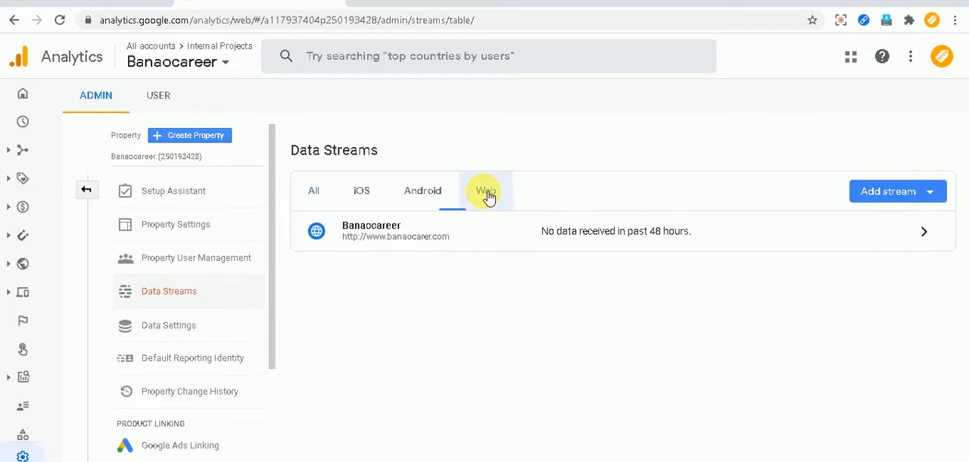
{"action": "left_click", "coordinate": [393, 244]}
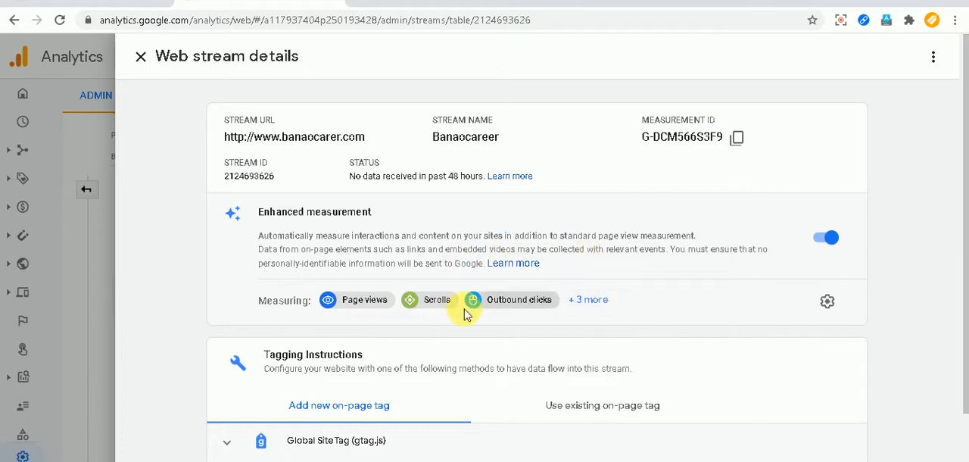
{"action": "left_click", "coordinate": [589, 300]}
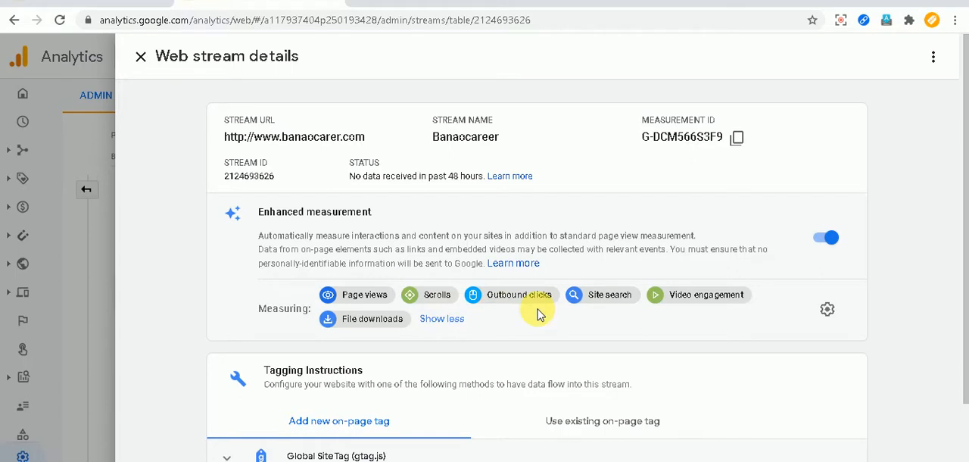
Expand the Google Tag Manager instructions for using an existing on-page tag and read through the tagging steps.
{"action": "scroll", "coordinate": [537, 314], "scroll_direction": "down", "scroll_amount": 3}
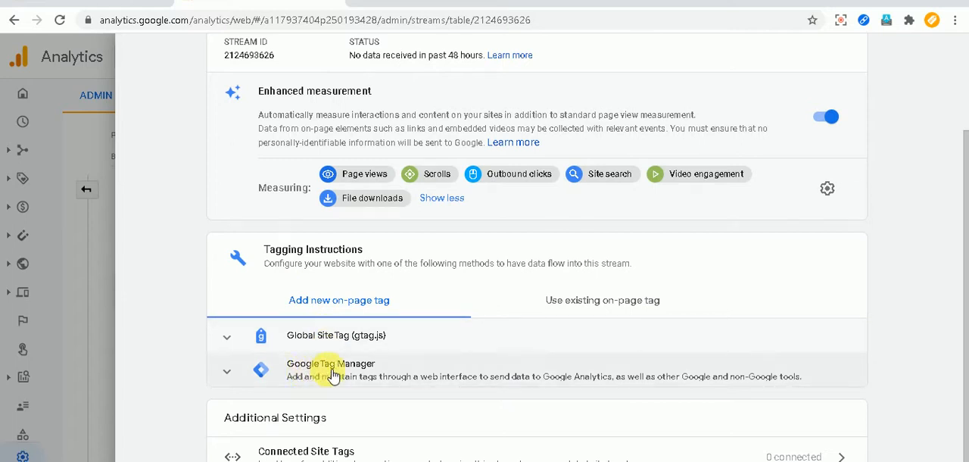
{"action": "left_click", "coordinate": [613, 310]}
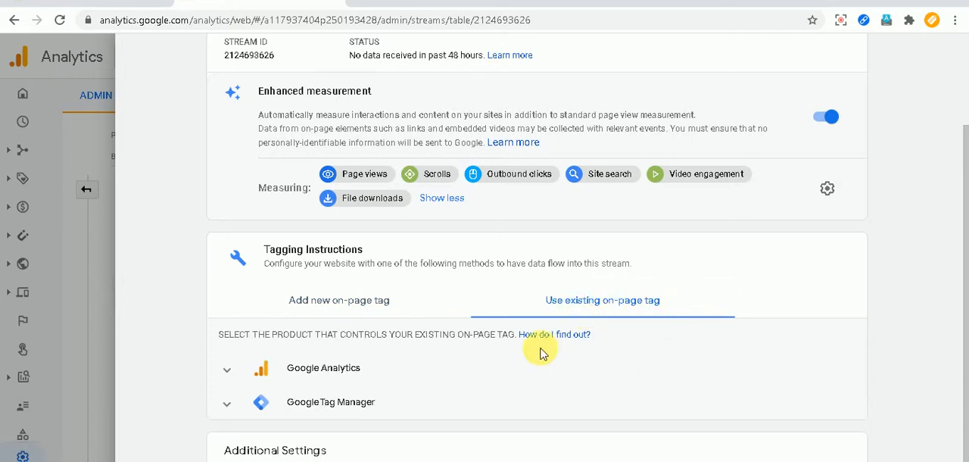
{"action": "scroll", "coordinate": [542, 353], "scroll_direction": "down", "scroll_amount": 1}
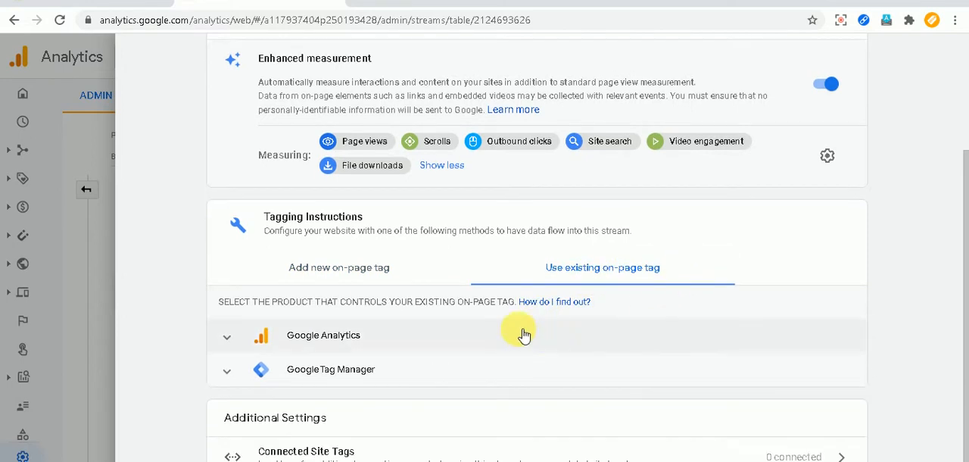
{"action": "left_click", "coordinate": [235, 370]}
{"action": "scroll", "coordinate": [424, 336], "scroll_direction": "down", "scroll_amount": 4}
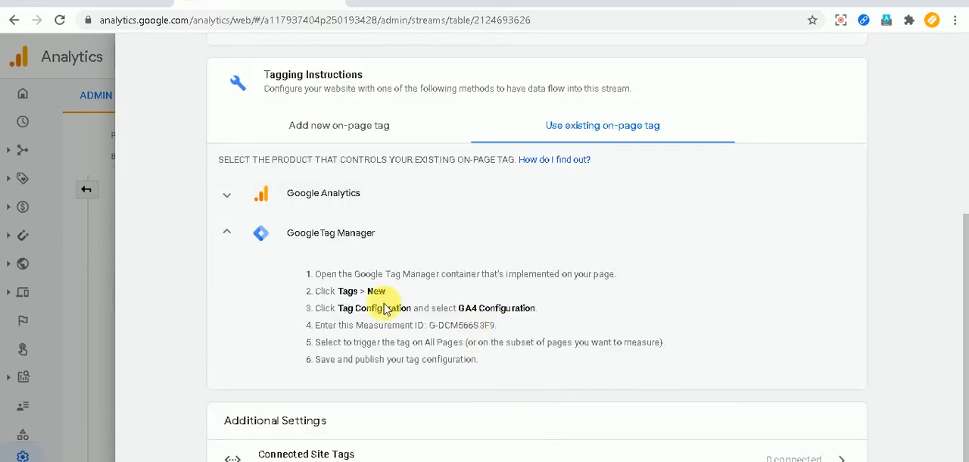
{"action": "scroll", "coordinate": [458, 332], "scroll_direction": "down", "scroll_amount": 1}
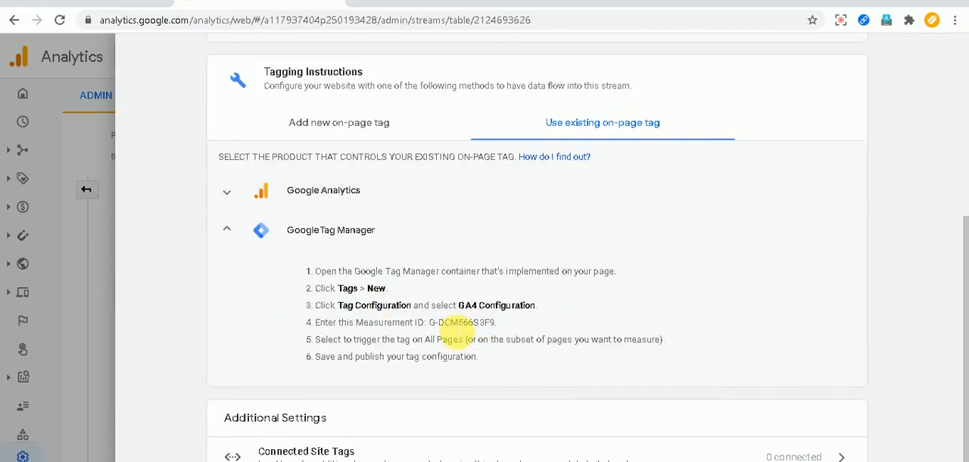
{"action": "scroll", "coordinate": [458, 325], "scroll_direction": "up", "scroll_amount": 1}
{"action": "scroll", "coordinate": [443, 320], "scroll_direction": "down", "scroll_amount": 1}
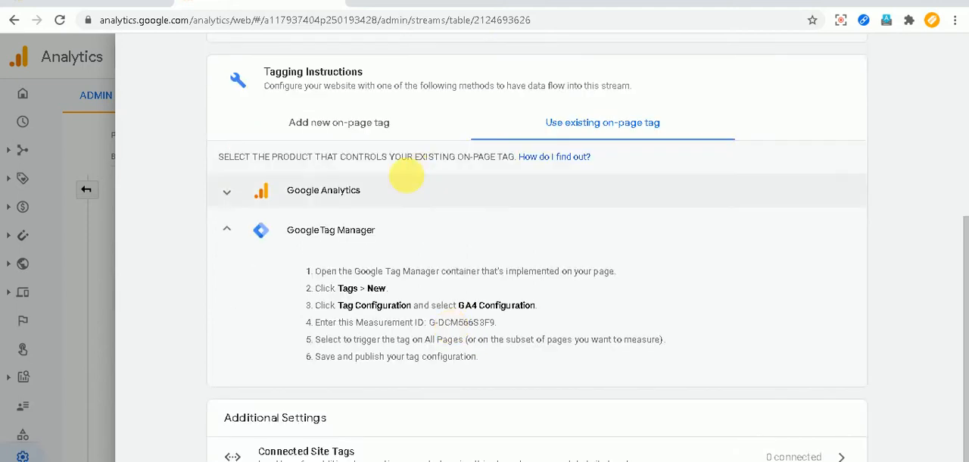
Copy the measurement ID from the Banaocareer web stream details in Google Analytics and recheck the Tag Manager instructions.
{"action": "scroll", "coordinate": [407, 175], "scroll_direction": "up", "scroll_amount": 4}
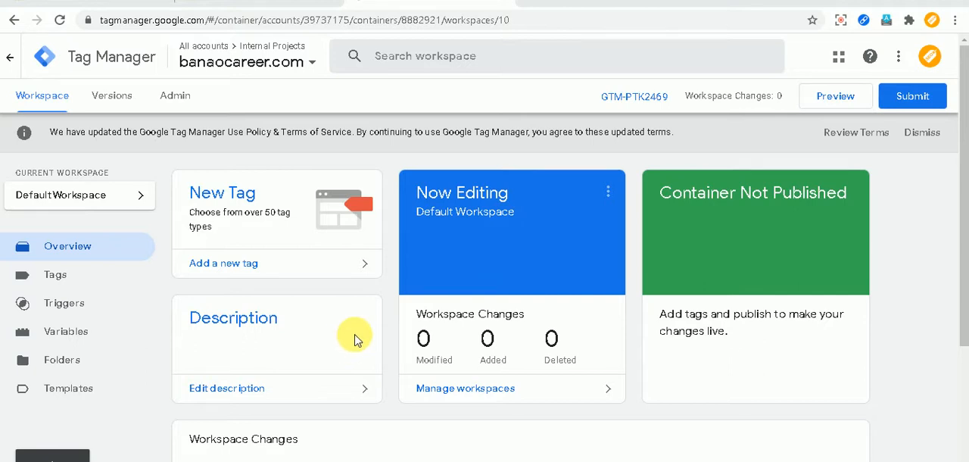
{"action": "left_click", "coordinate": [249, 3]}
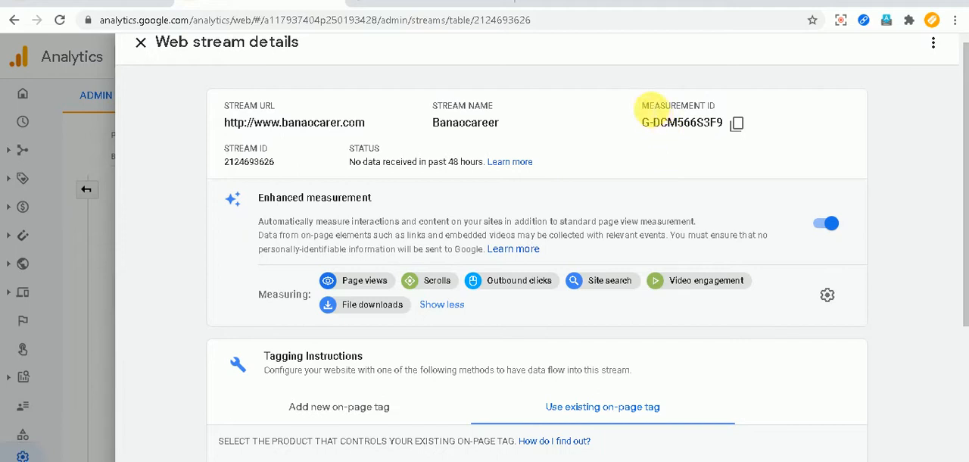
{"action": "left_click_drag", "start_coordinate": [645, 107], "coordinate": [720, 100]}
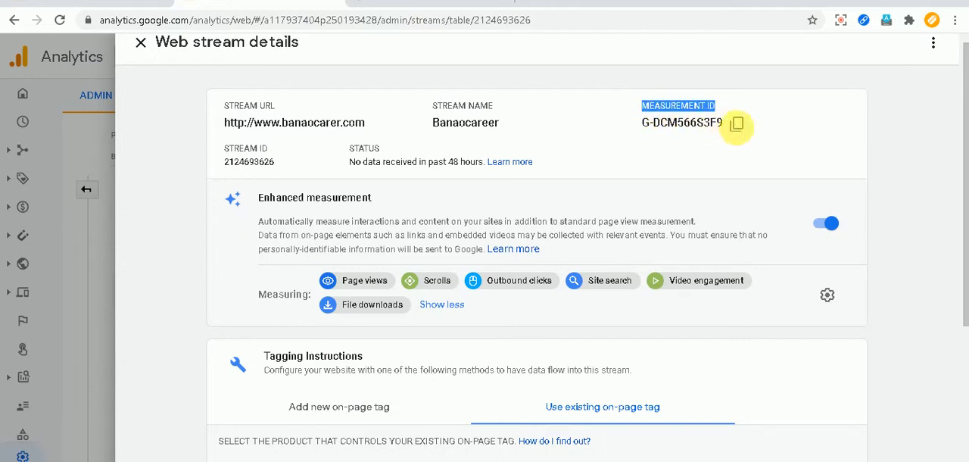
{"action": "left_click", "coordinate": [740, 125]}
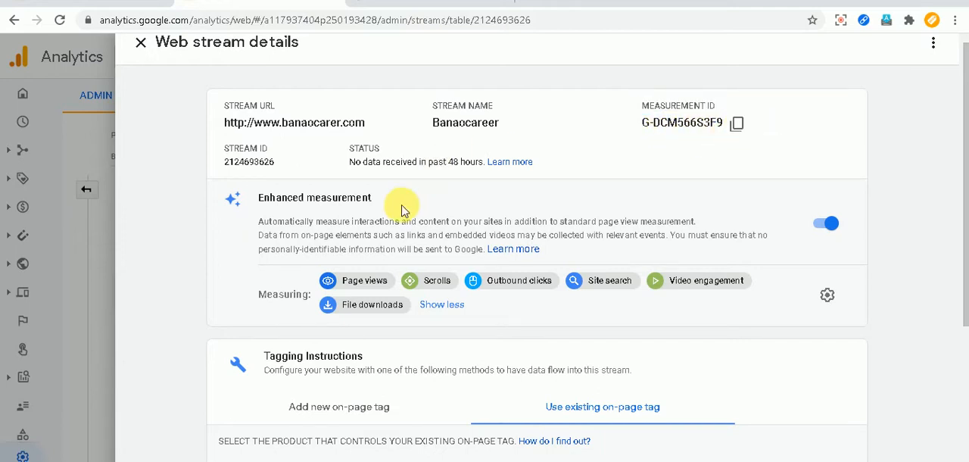
{"action": "scroll", "coordinate": [400, 205], "scroll_direction": "down", "scroll_amount": 4}
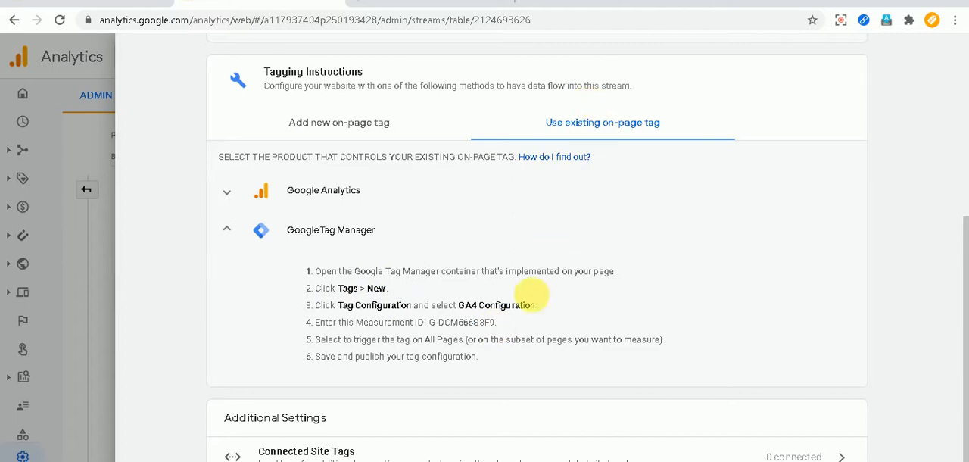
{"action": "scroll", "coordinate": [519, 313], "scroll_direction": "up", "scroll_amount": 4}
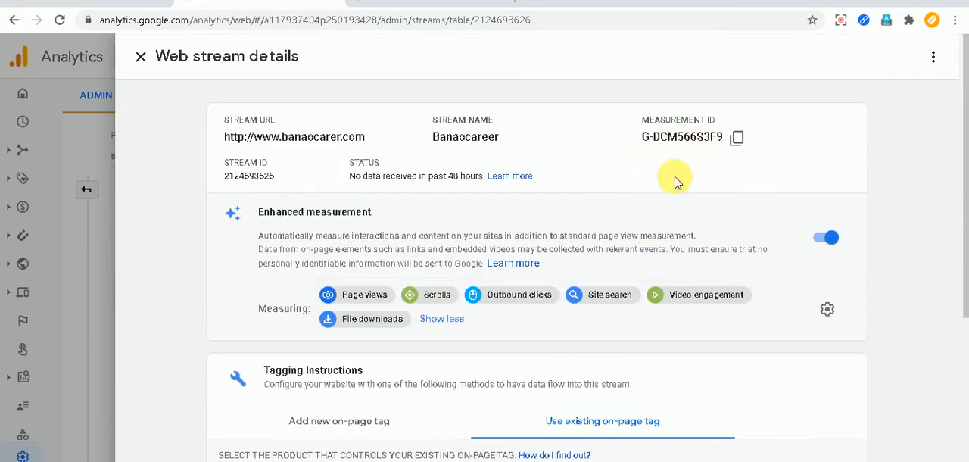
Switch to Google Tag Manager and start a new tag named GA4 in the banaocareer.com container.
{"action": "scroll", "coordinate": [494, 325], "scroll_direction": "down", "scroll_amount": 3}
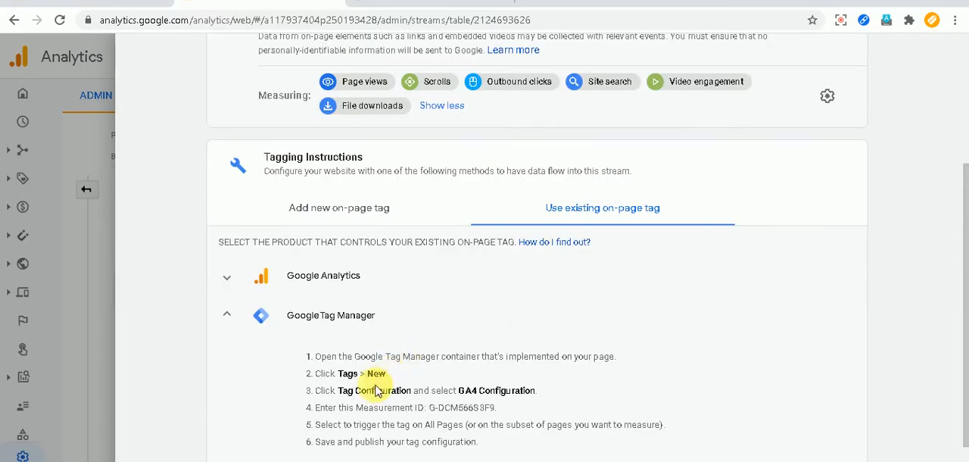
{"action": "scroll", "coordinate": [451, 382], "scroll_direction": "up", "scroll_amount": 3}
{"action": "left_click", "coordinate": [444, 2]}
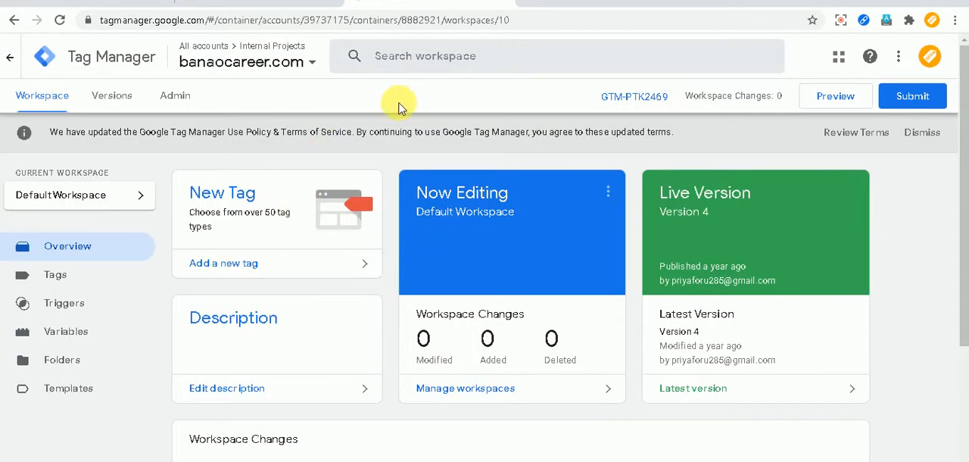
{"action": "left_click", "coordinate": [81, 273]}
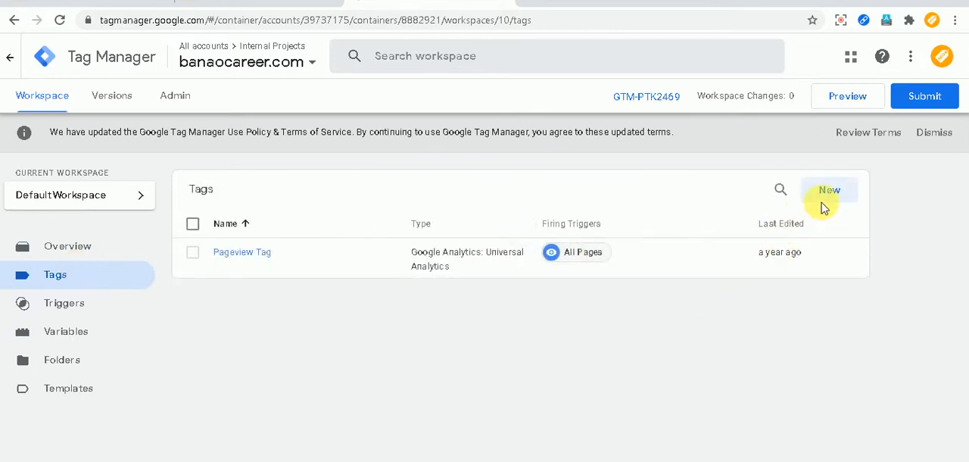
{"action": "left_click", "coordinate": [838, 190]}
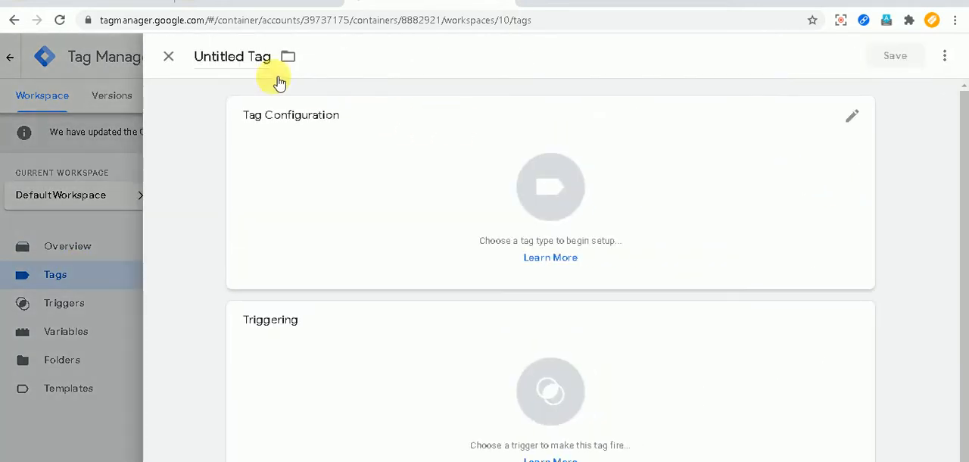
{"action": "left_click", "coordinate": [249, 64]}
{"action": "key", "text": "ctrl+a"}
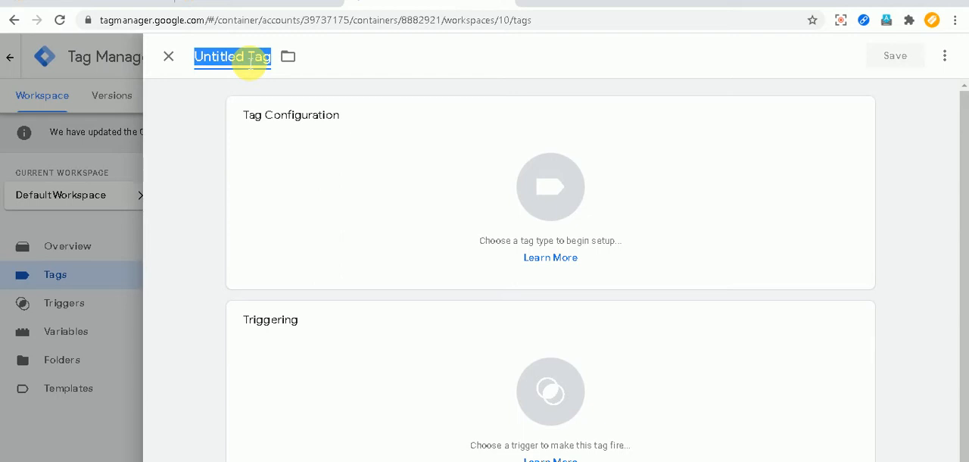
{"action": "type", "text": "GA4"}
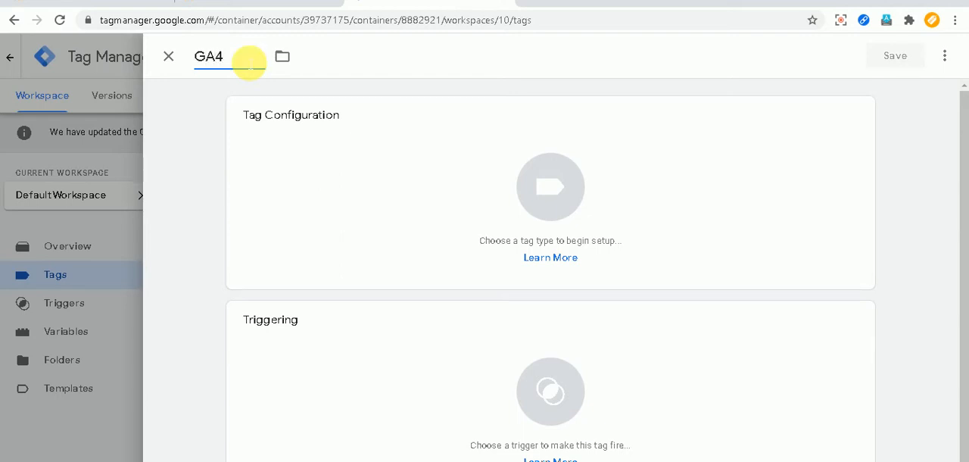
Configure the GA4 tag as Google Analytics: GA4 Configuration with the copied measurement ID G-DCM566S3F9.
{"action": "left_click", "coordinate": [330, 198]}
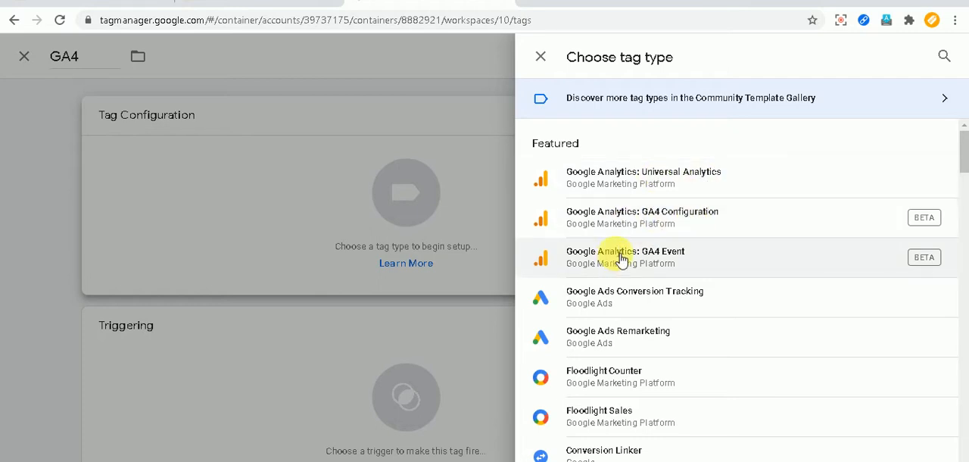
{"action": "left_click", "coordinate": [653, 220]}
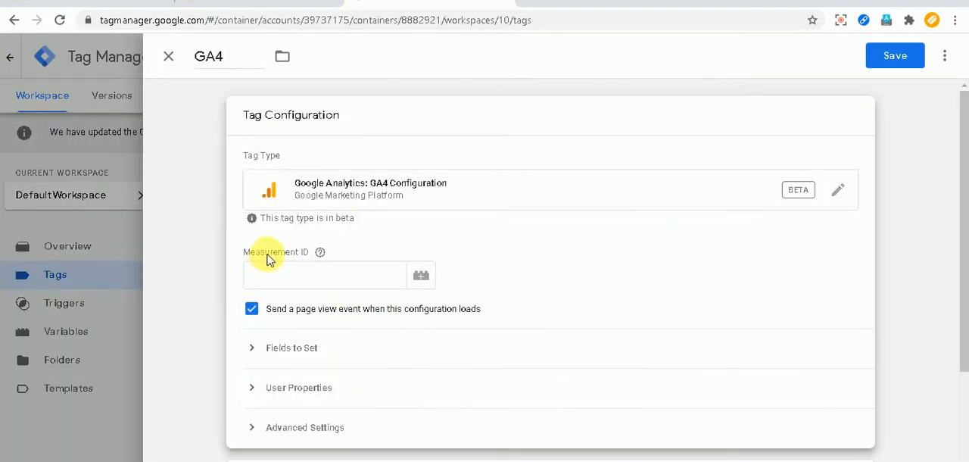
{"action": "left_click", "coordinate": [283, 285]}
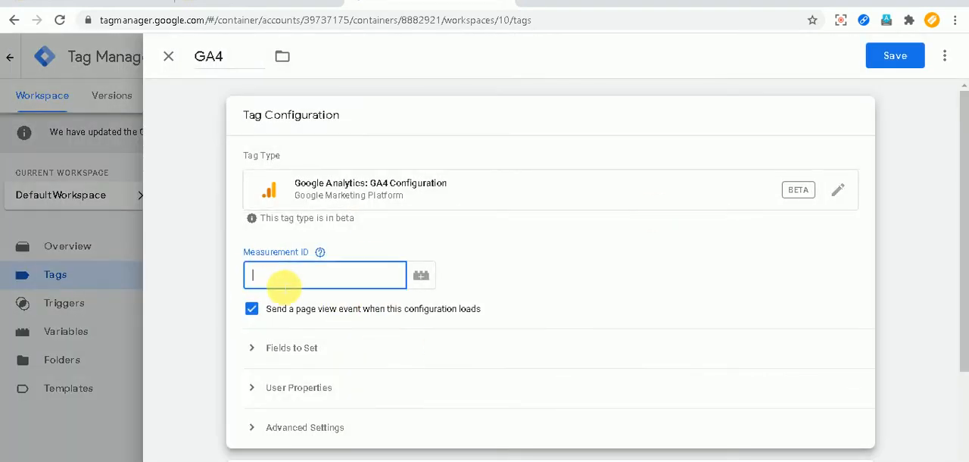
{"action": "key", "text": "ctrl+v"}
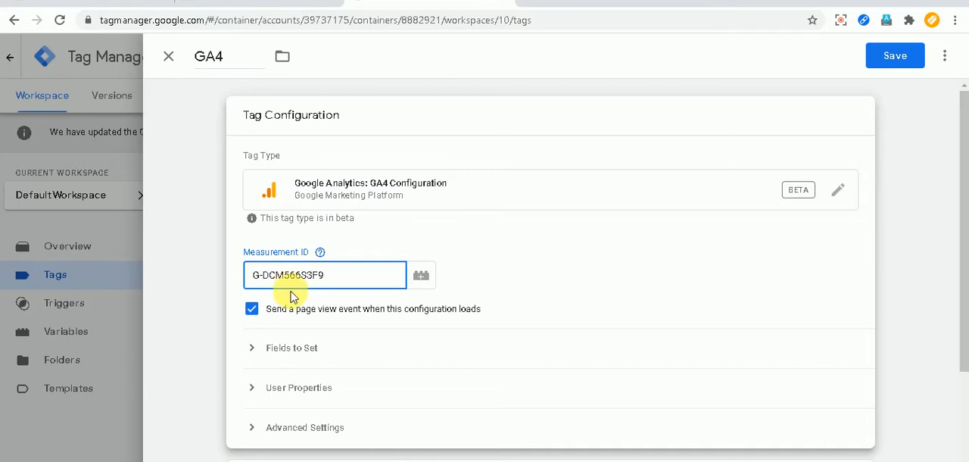
{"action": "scroll", "coordinate": [452, 340], "scroll_direction": "down", "scroll_amount": 2}
Set the GA4 tag to fire on the All Pages trigger and save it.
{"action": "left_click", "coordinate": [359, 386]}
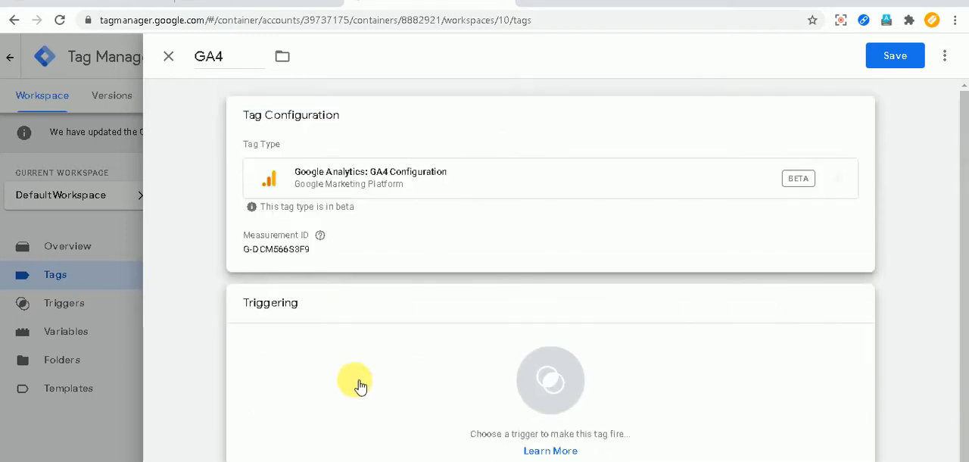
{"action": "left_click", "coordinate": [211, 123]}
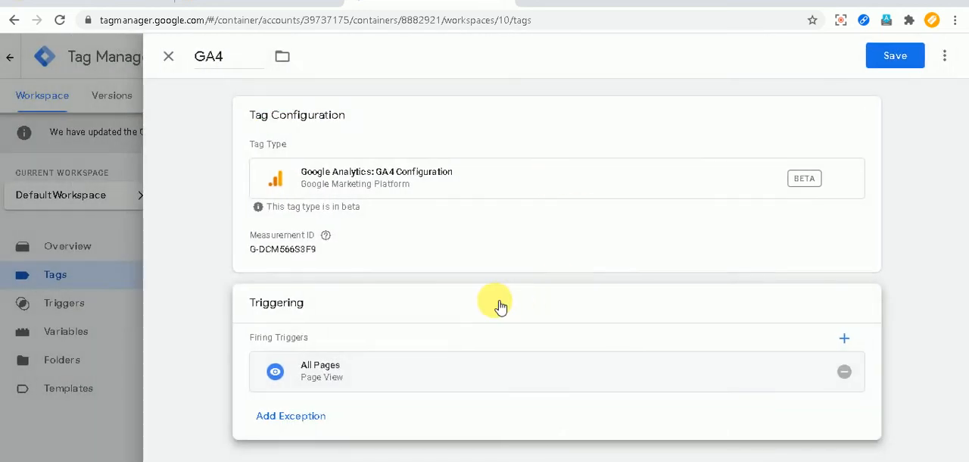
{"action": "left_click", "coordinate": [901, 57]}
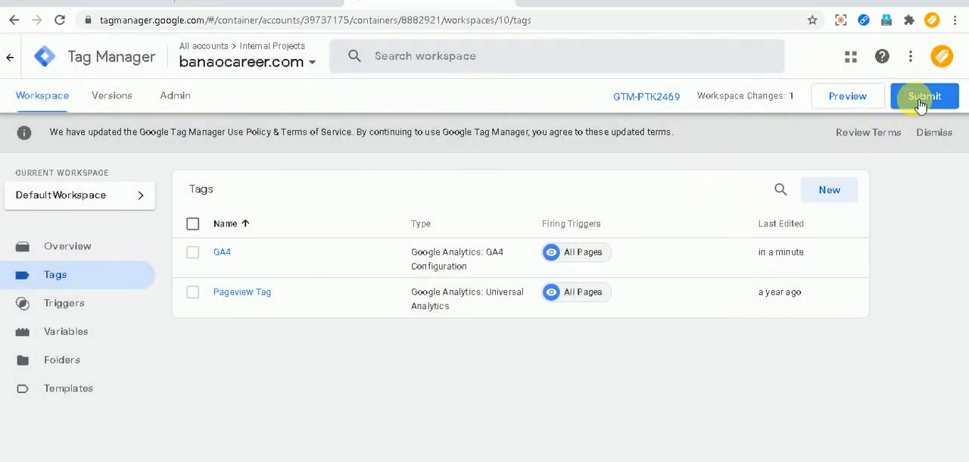
Publish the workspace changes as a version with both name and description set to "published", and return to the workspace.
{"action": "left_click", "coordinate": [925, 97]}
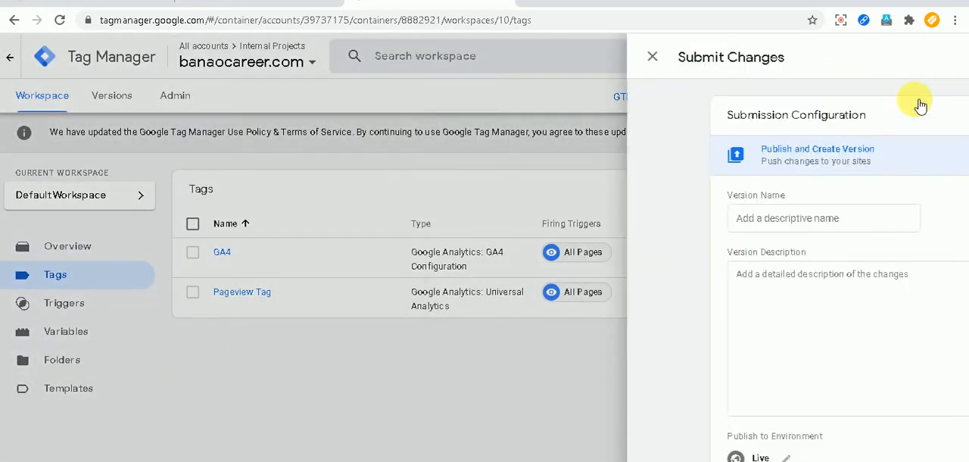
{"action": "left_click", "coordinate": [342, 219]}
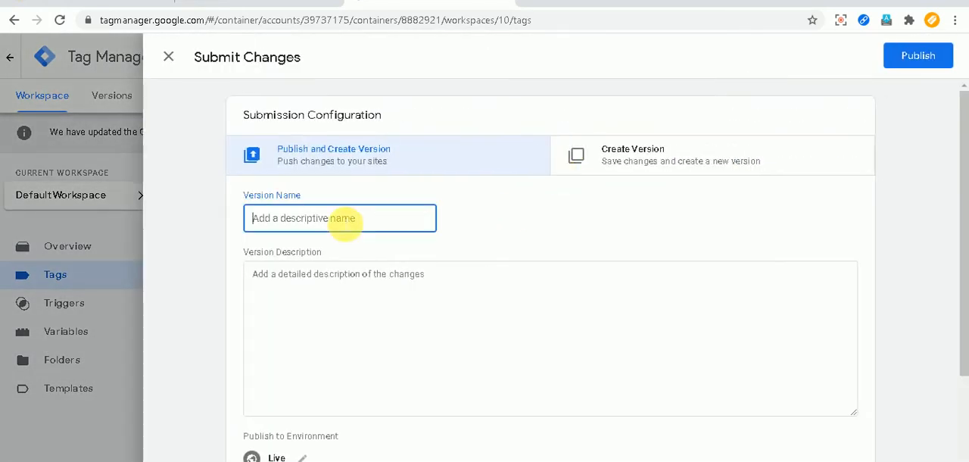
{"action": "type", "text": "published"}
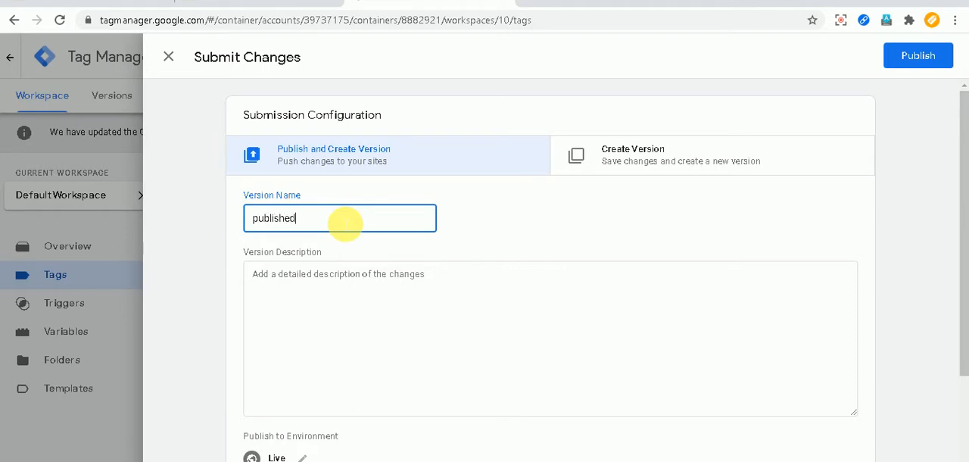
{"action": "double_click", "coordinate": [344, 221]}
{"action": "key", "text": "ctrl+c"}
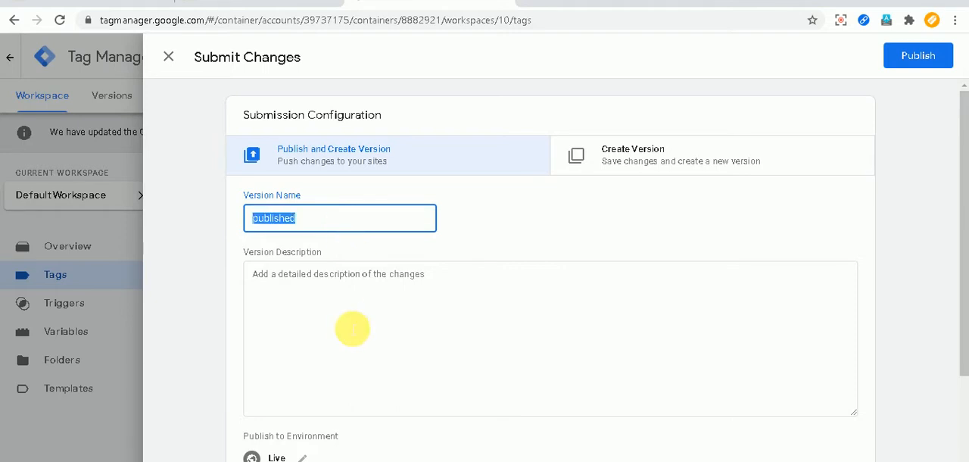
{"action": "left_click", "coordinate": [345, 327]}
{"action": "key", "text": "ctrl+v"}
{"action": "scroll", "coordinate": [461, 305], "scroll_direction": "down", "scroll_amount": 2}
{"action": "scroll", "coordinate": [492, 250], "scroll_direction": "up", "scroll_amount": 2}
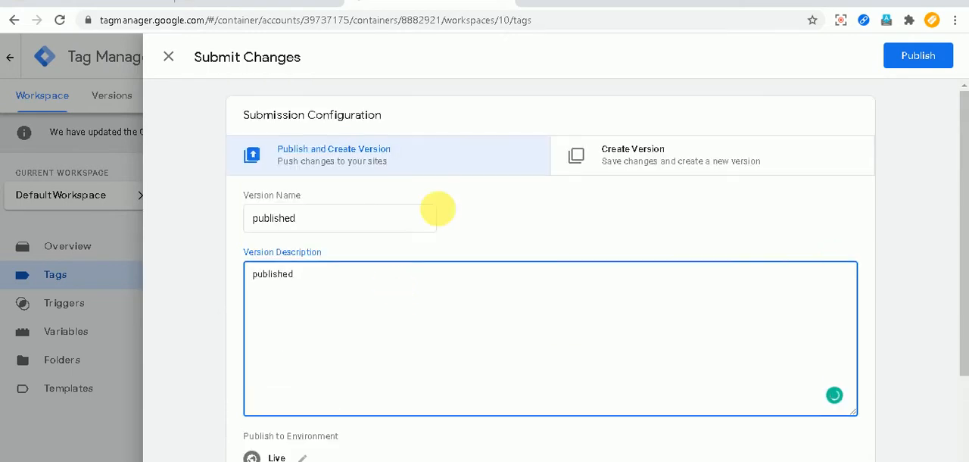
{"action": "left_click", "coordinate": [932, 53]}
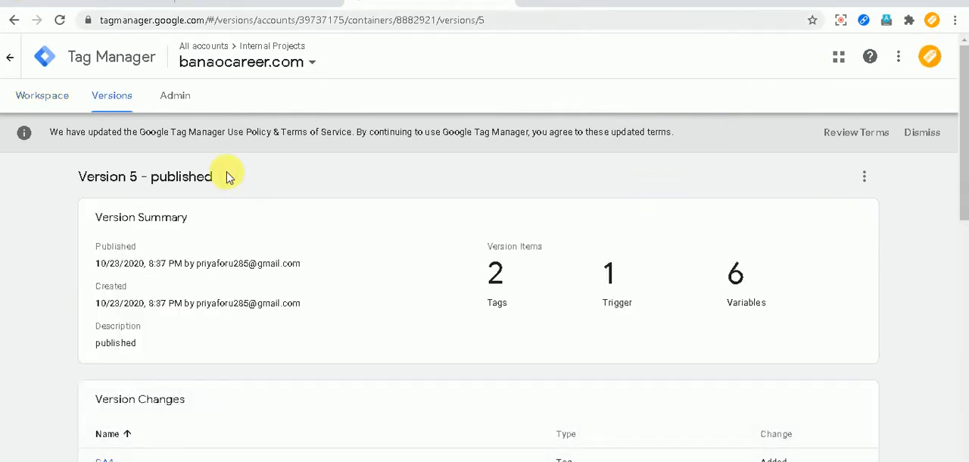
{"action": "left_click", "coordinate": [37, 96]}
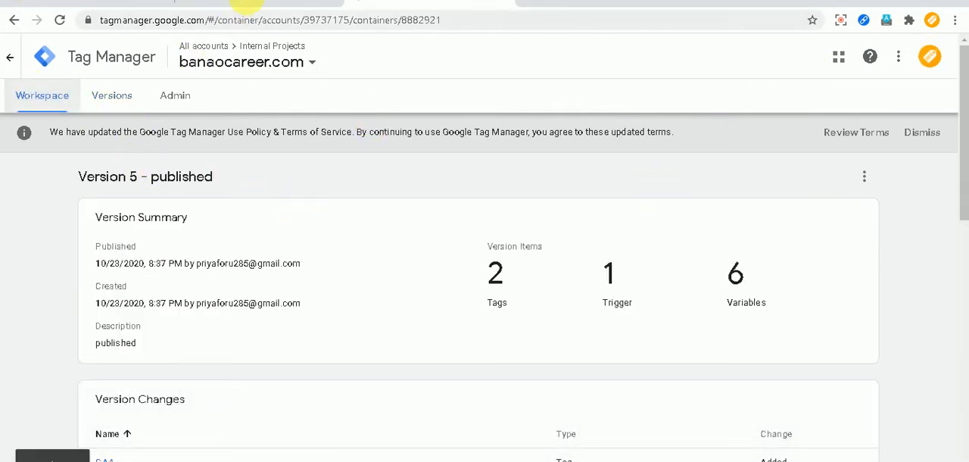
Switch to Google Analytics, recheck the Tag Manager tagging instructions, and leave the Banaocareer stream details for the main Admin page.
{"action": "left_click", "coordinate": [246, 6]}
{"action": "scroll", "coordinate": [420, 272], "scroll_direction": "down", "scroll_amount": 3}
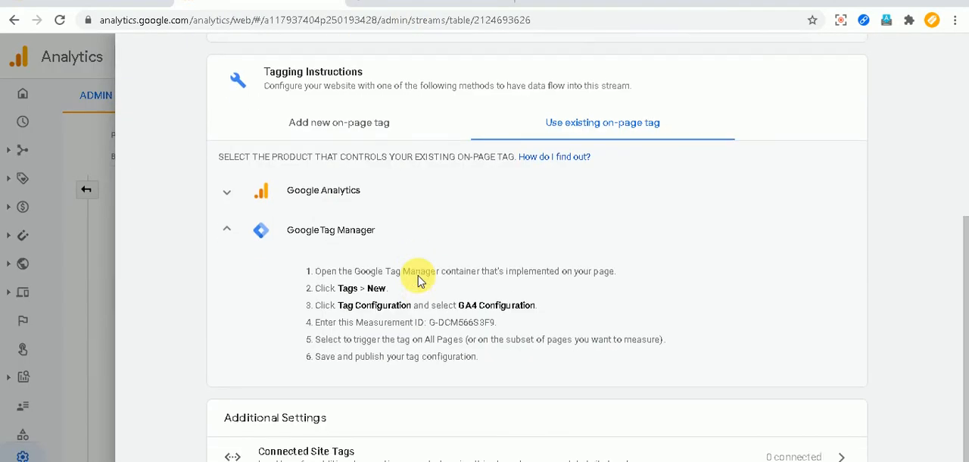
{"action": "scroll", "coordinate": [420, 279], "scroll_direction": "up", "scroll_amount": 5}
{"action": "left_click", "coordinate": [142, 59]}
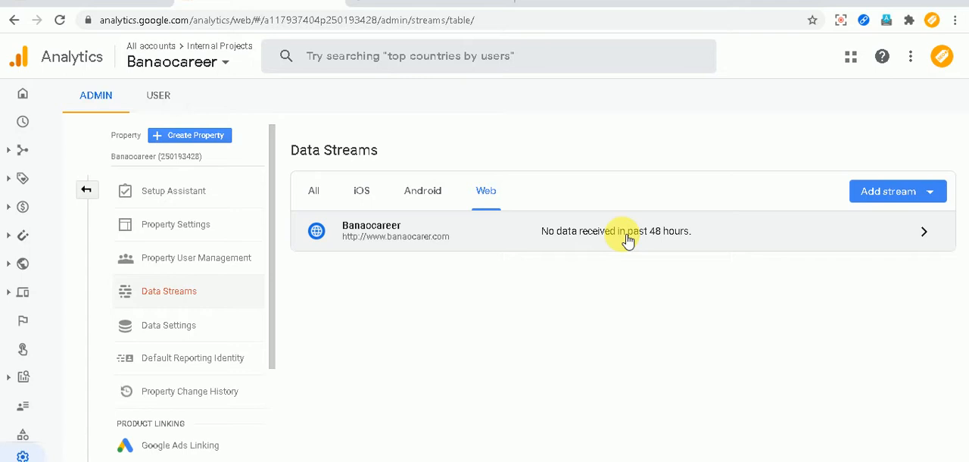
{"action": "left_click", "coordinate": [86, 190]}
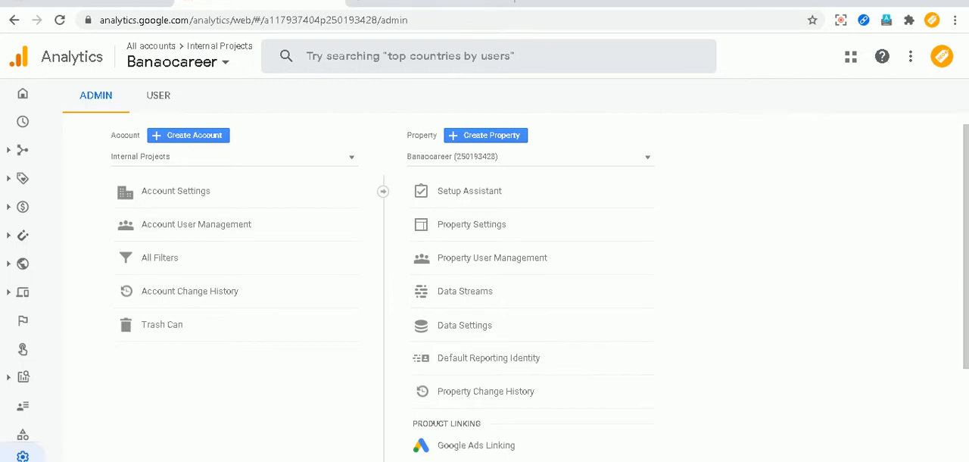
Switch to the Come4seo Google Analytics 4 property and look through its Home report's user graph and new-user sources.
{"action": "left_click", "coordinate": [22, 459]}
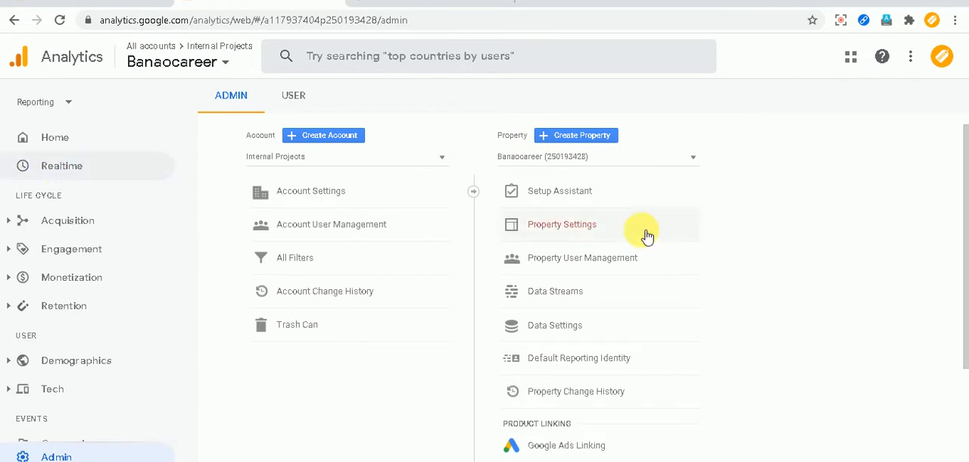
{"action": "left_click", "coordinate": [604, 155]}
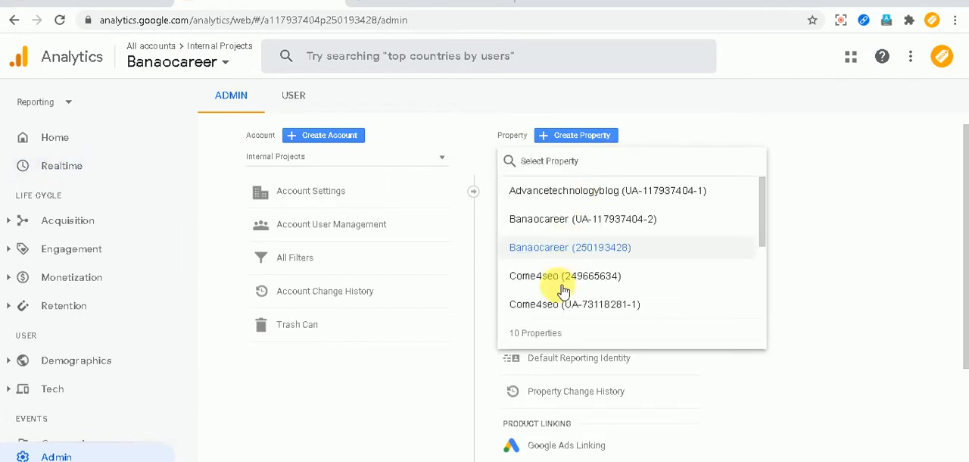
{"action": "left_click", "coordinate": [564, 277]}
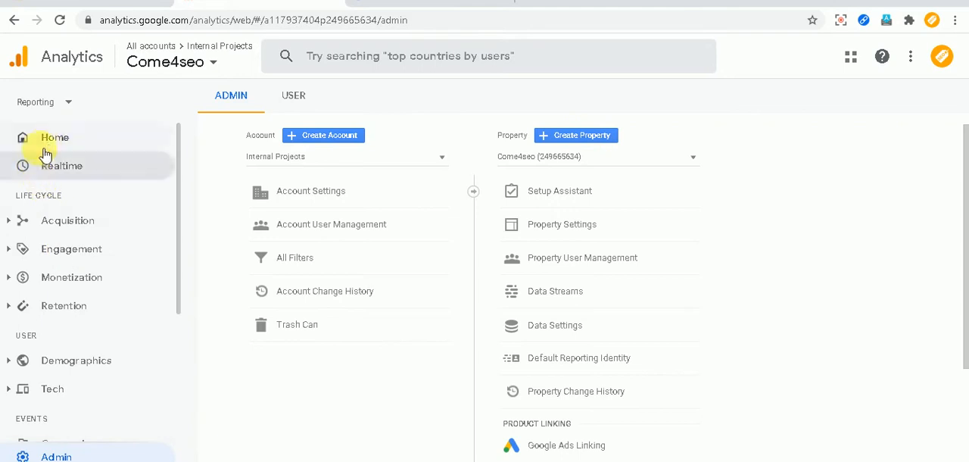
{"action": "left_click", "coordinate": [54, 143]}
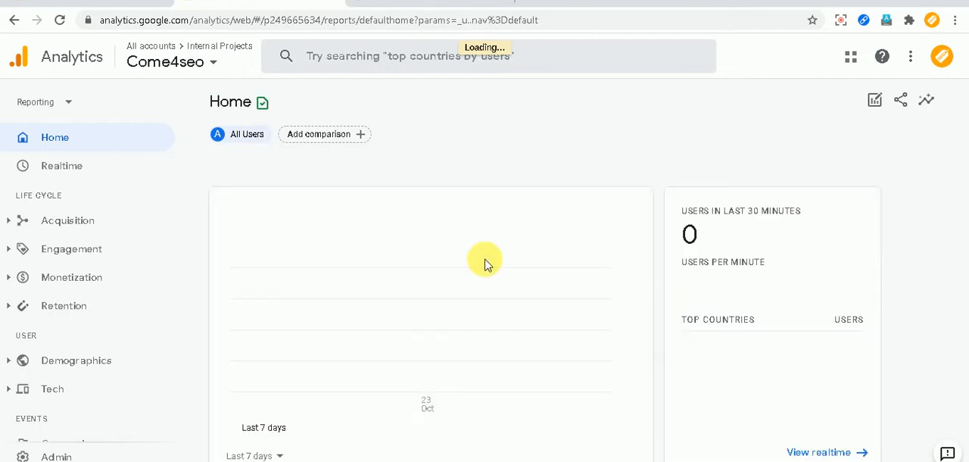
{"action": "scroll", "coordinate": [487, 264], "scroll_direction": "down", "scroll_amount": 1}
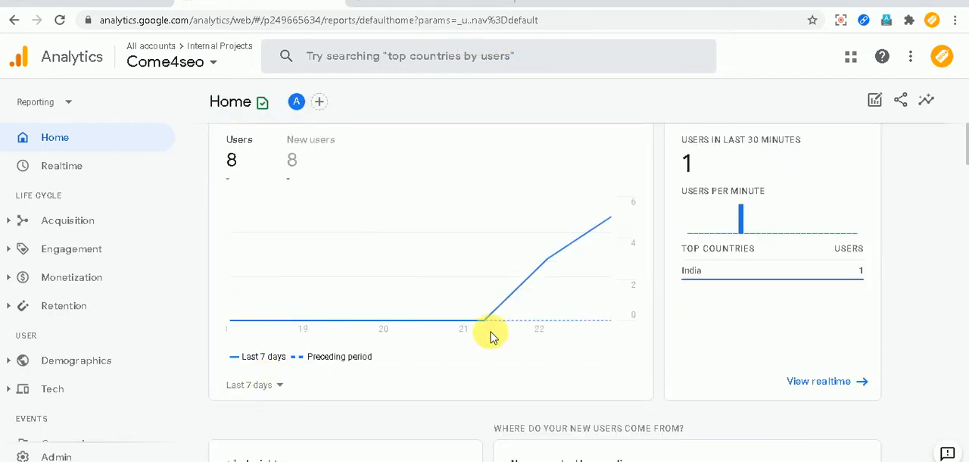
{"action": "scroll", "coordinate": [496, 341], "scroll_direction": "down", "scroll_amount": 3}
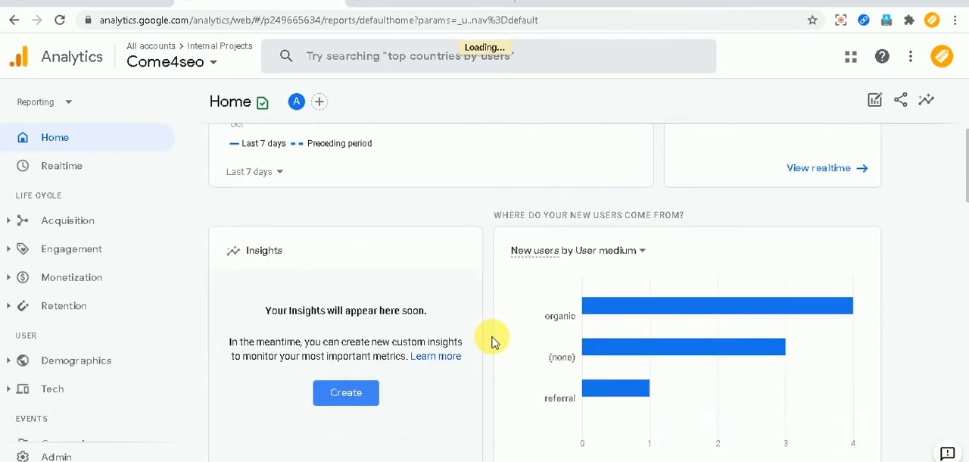
{"action": "scroll", "coordinate": [494, 341], "scroll_direction": "up", "scroll_amount": 4}
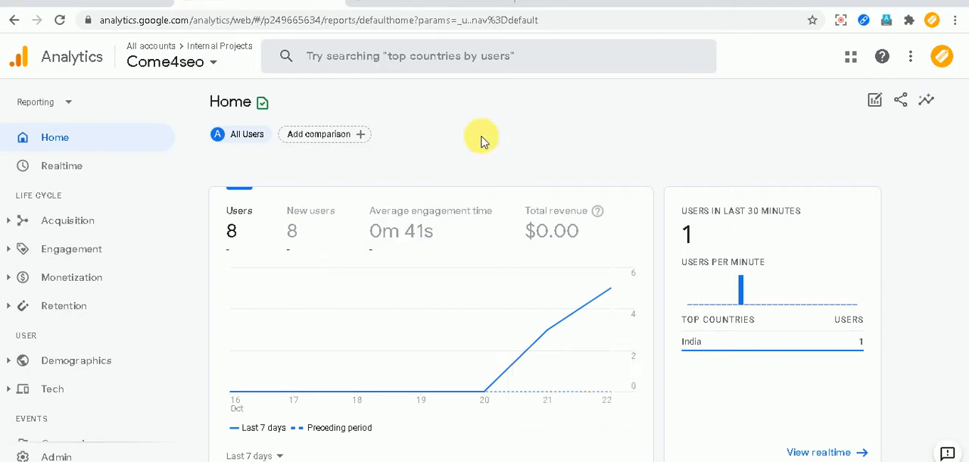
Start creating a new Google Analytics 4 property in the Internal Projects account and name it Testing.
{"action": "left_click", "coordinate": [50, 454]}
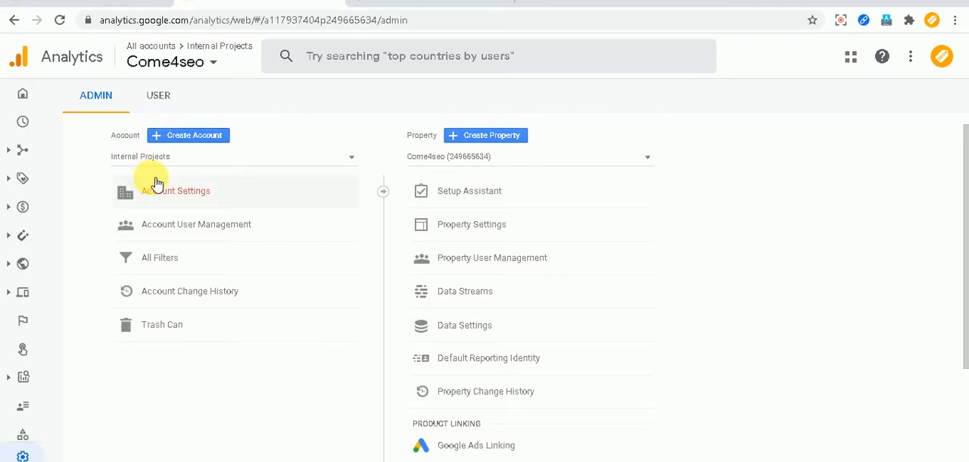
{"action": "left_click", "coordinate": [501, 139]}
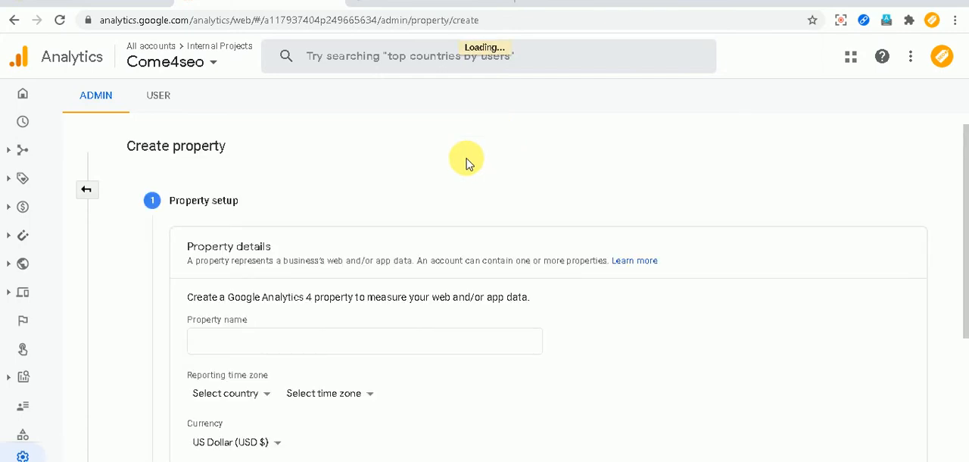
{"action": "scroll", "coordinate": [454, 174], "scroll_direction": "down", "scroll_amount": 1}
{"action": "left_click", "coordinate": [252, 272]}
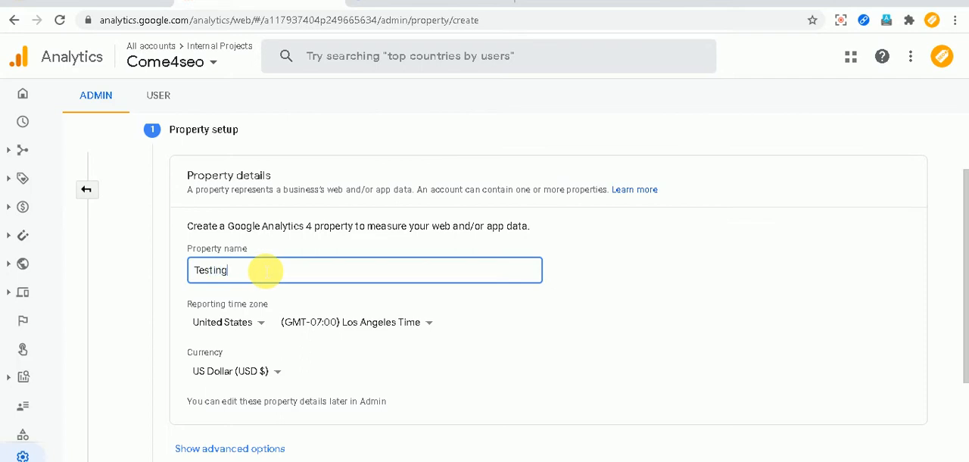
Set the property's reporting time zone country to India and its currency to Indian Rupee (INR ₹).
{"action": "left_click", "coordinate": [249, 322]}
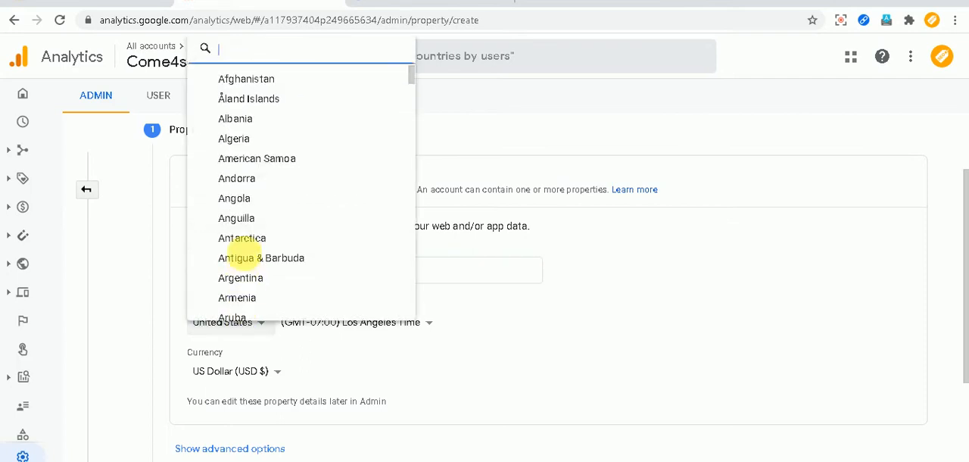
{"action": "type", "text": "india"}
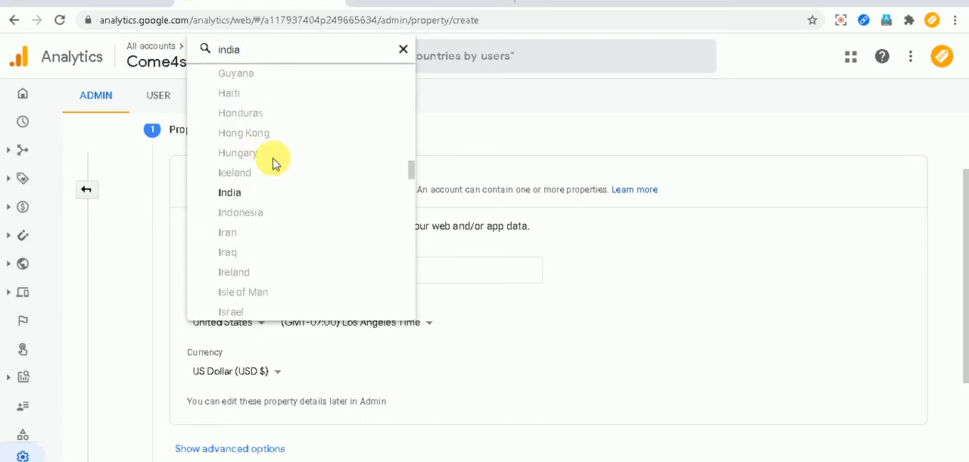
{"action": "left_click", "coordinate": [244, 194]}
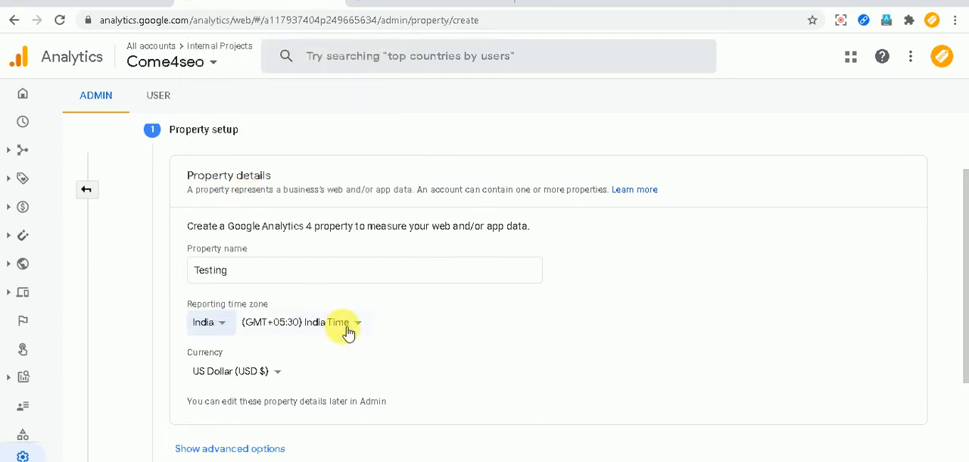
{"action": "left_click", "coordinate": [265, 372]}
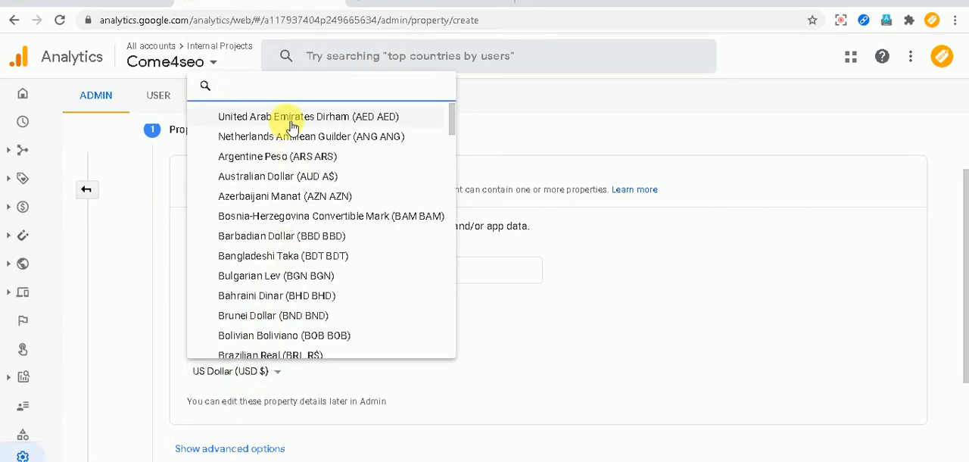
{"action": "type", "text": "in"}
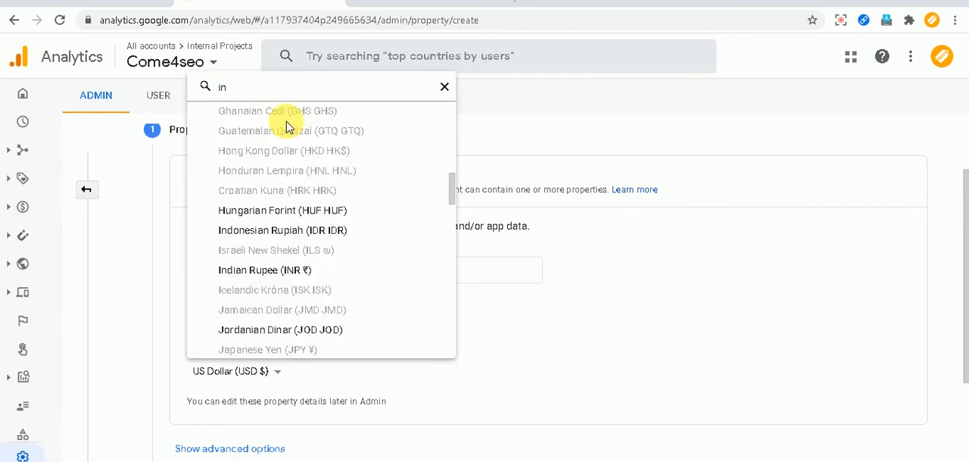
{"action": "left_click", "coordinate": [265, 271]}
Show the advanced options, leave the Universal Analytics property turned off, and continue to the business information.
{"action": "scroll", "coordinate": [484, 301], "scroll_direction": "down", "scroll_amount": 1}
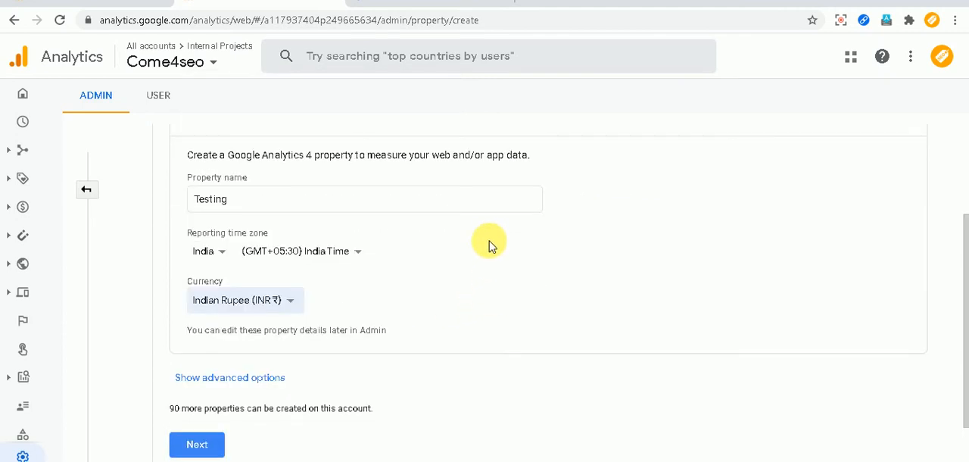
{"action": "left_click", "coordinate": [266, 376]}
{"action": "scroll", "coordinate": [426, 290], "scroll_direction": "down", "scroll_amount": 1}
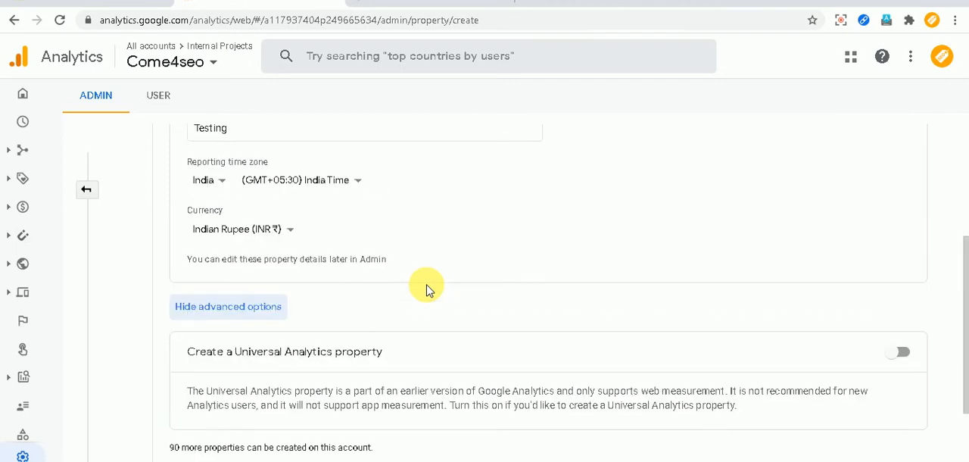
{"action": "scroll", "coordinate": [355, 299], "scroll_direction": "down", "scroll_amount": 1}
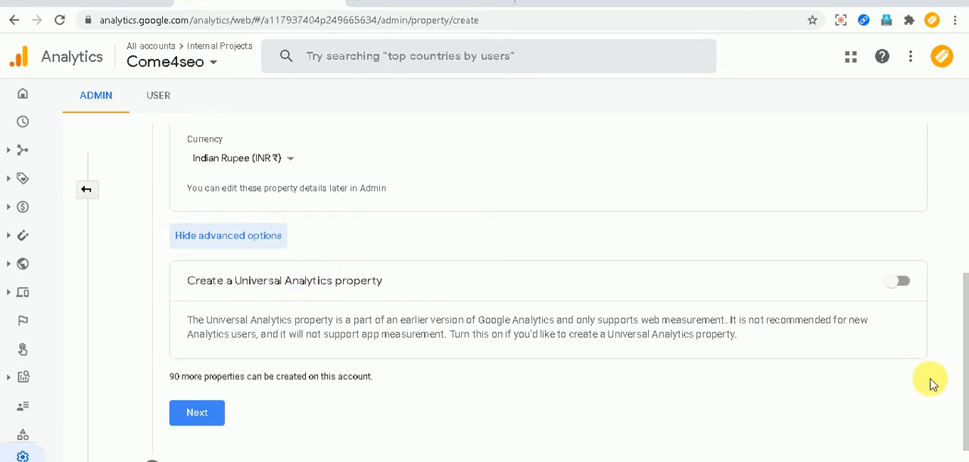
{"action": "left_click", "coordinate": [908, 284]}
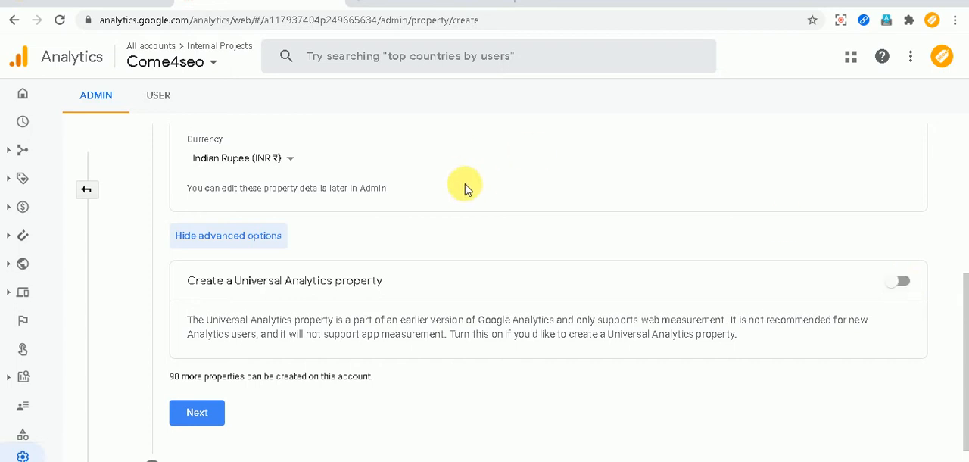
{"action": "left_click", "coordinate": [208, 412]}
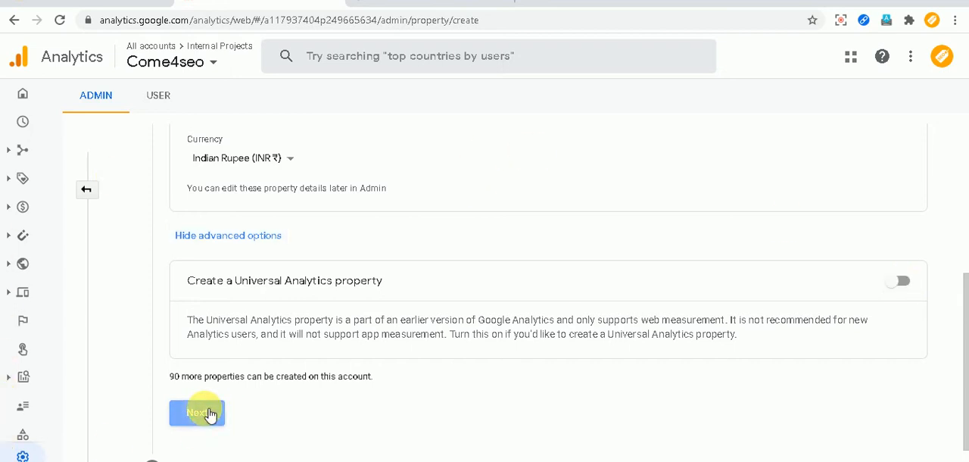
Choose Jobs and Education as the industry category and Medium - 11 to 100 employees as the business size.
{"action": "scroll", "coordinate": [371, 285], "scroll_direction": "down", "scroll_amount": 1}
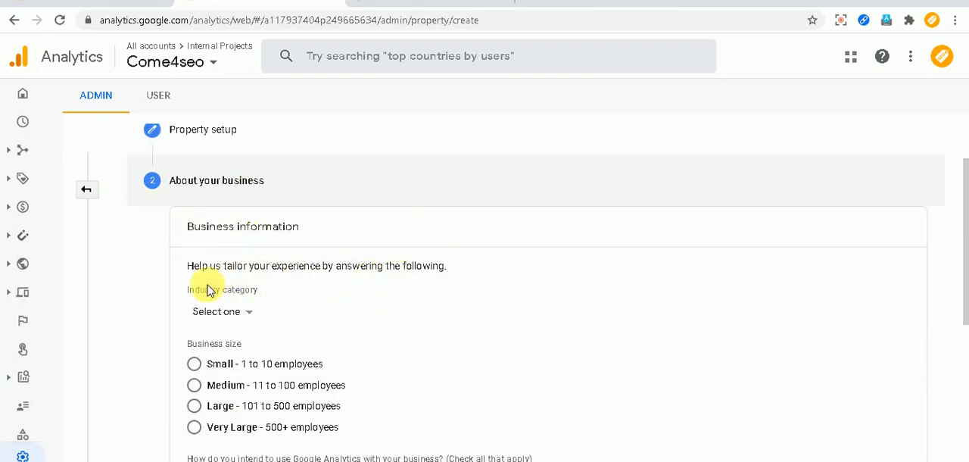
{"action": "scroll", "coordinate": [322, 290], "scroll_direction": "down", "scroll_amount": 1}
{"action": "left_click", "coordinate": [248, 242]}
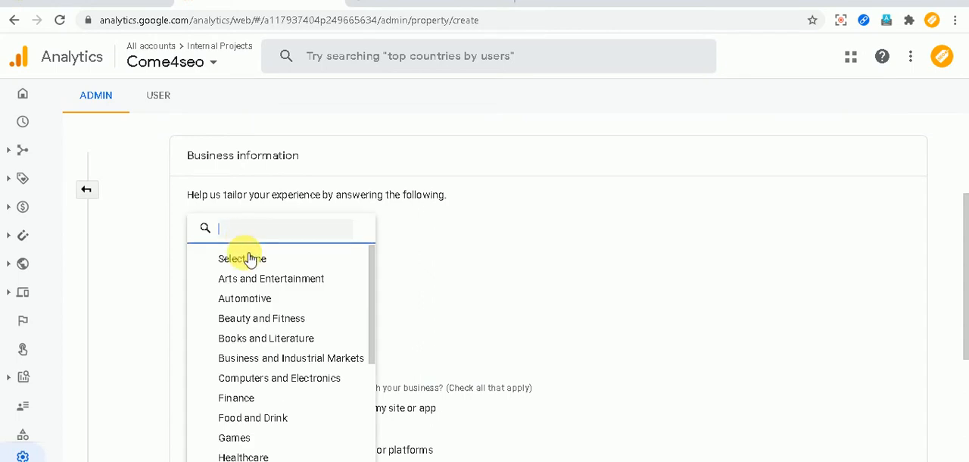
{"action": "scroll", "coordinate": [289, 330], "scroll_direction": "down", "scroll_amount": 1}
{"action": "scroll", "coordinate": [288, 333], "scroll_direction": "down", "scroll_amount": 1}
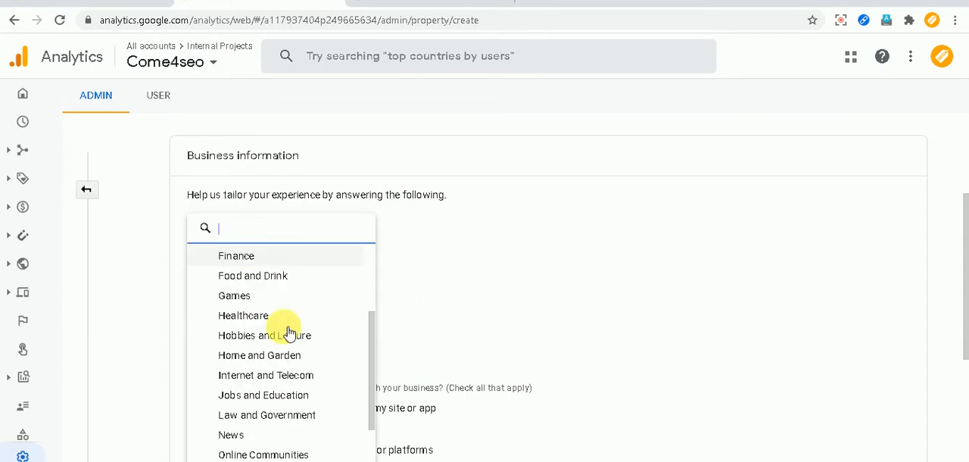
{"action": "left_click", "coordinate": [260, 395]}
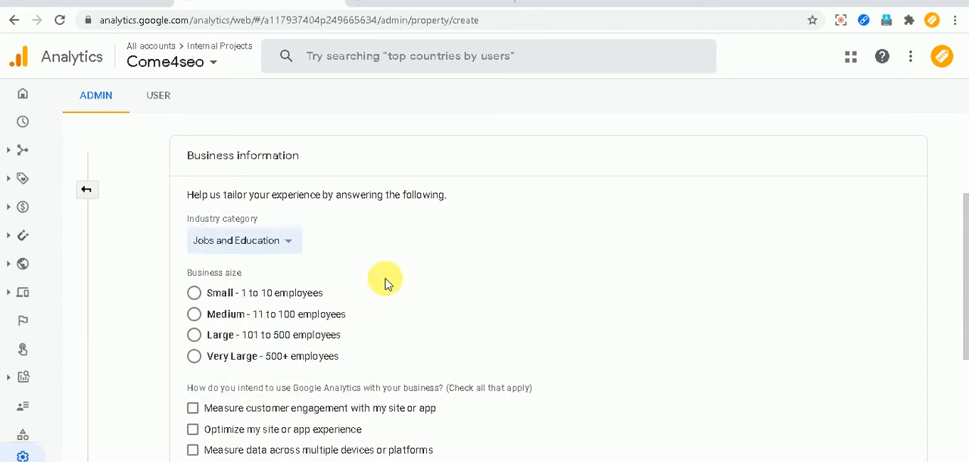
{"action": "left_click", "coordinate": [194, 315]}
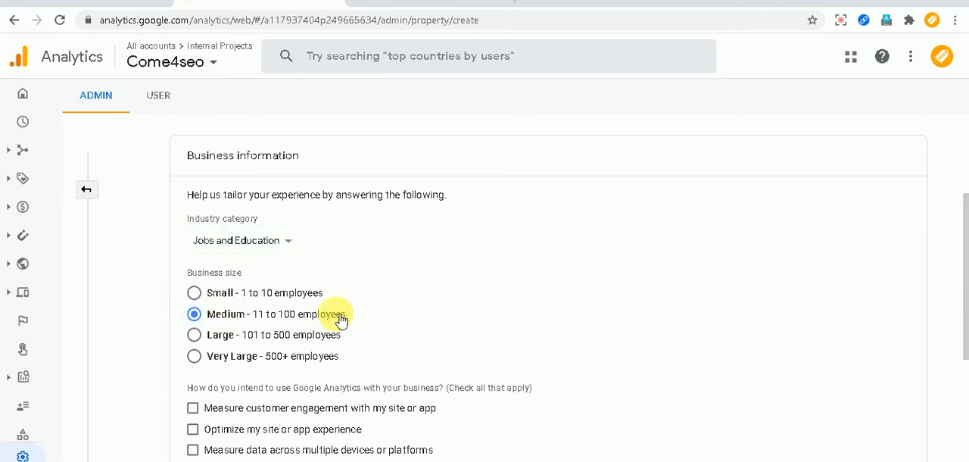
Select all the intended Google Analytics uses, from measuring customer engagement through lead generation and Other, and create the property.
{"action": "scroll", "coordinate": [549, 306], "scroll_direction": "down", "scroll_amount": 1}
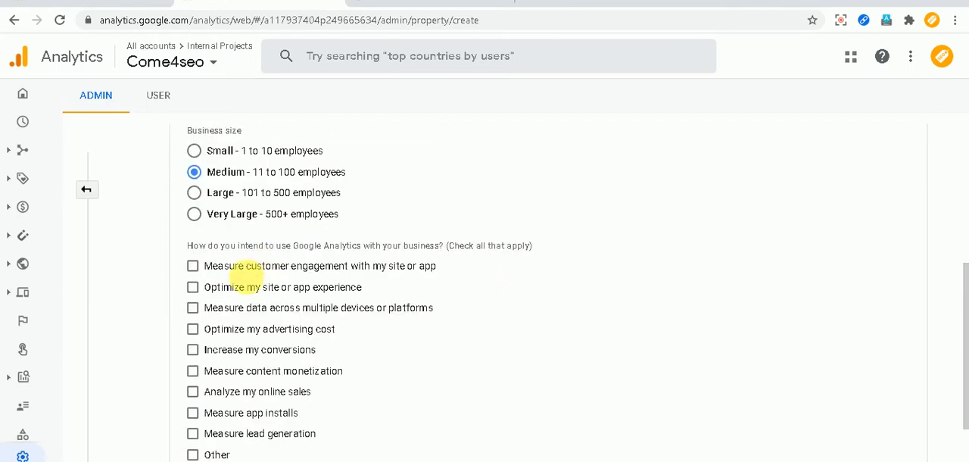
{"action": "left_click", "coordinate": [193, 266]}
{"action": "left_click", "coordinate": [193, 289]}
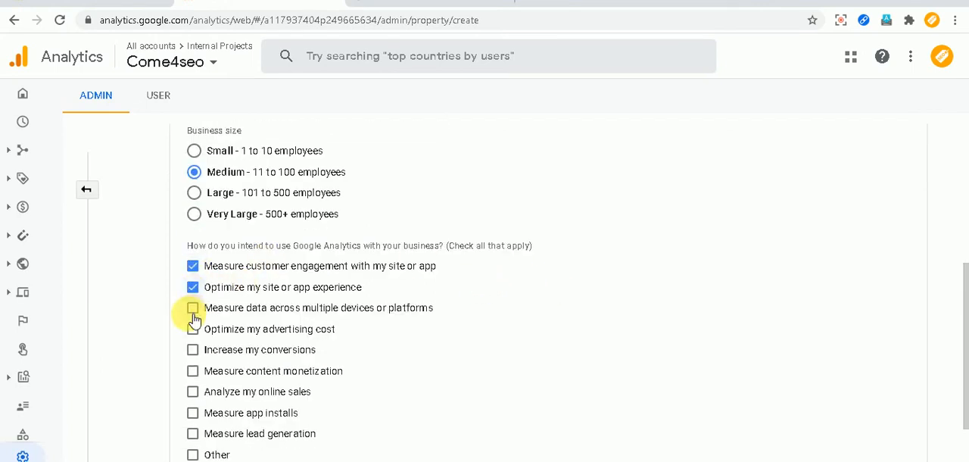
{"action": "left_click", "coordinate": [193, 308]}
{"action": "left_click", "coordinate": [193, 329]}
{"action": "left_click", "coordinate": [193, 349]}
{"action": "left_click", "coordinate": [193, 370]}
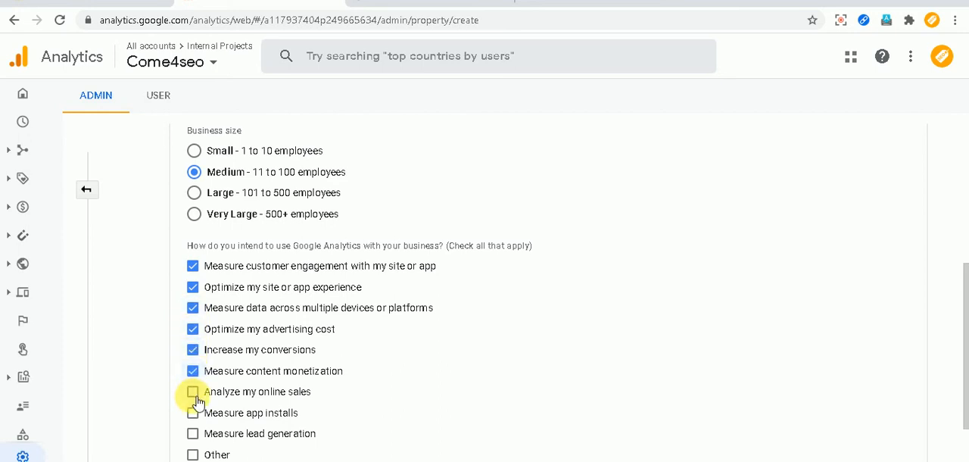
{"action": "left_click", "coordinate": [193, 391]}
{"action": "scroll", "coordinate": [227, 348], "scroll_direction": "down", "scroll_amount": 1}
{"action": "left_click", "coordinate": [193, 339]}
{"action": "left_click", "coordinate": [193, 361]}
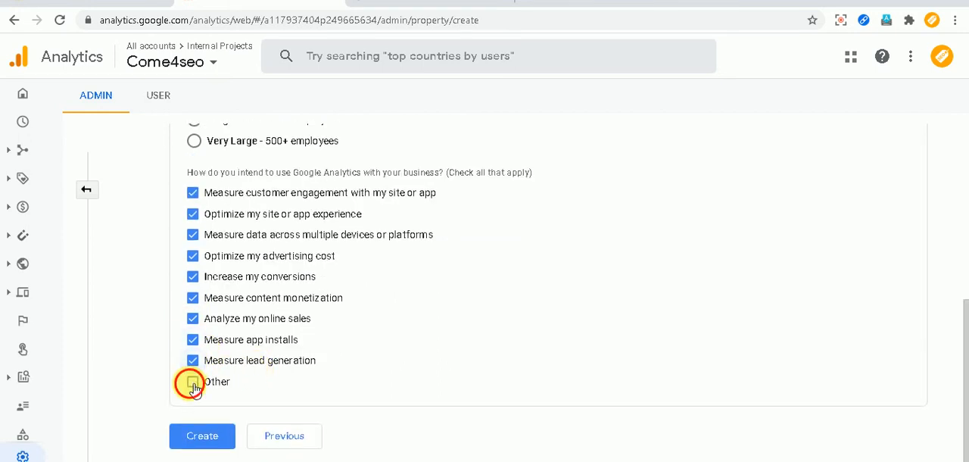
{"action": "left_click", "coordinate": [192, 382]}
{"action": "scroll", "coordinate": [273, 409], "scroll_direction": "down", "scroll_amount": 1}
{"action": "left_click", "coordinate": [194, 335]}
{"action": "left_click", "coordinate": [213, 436]}
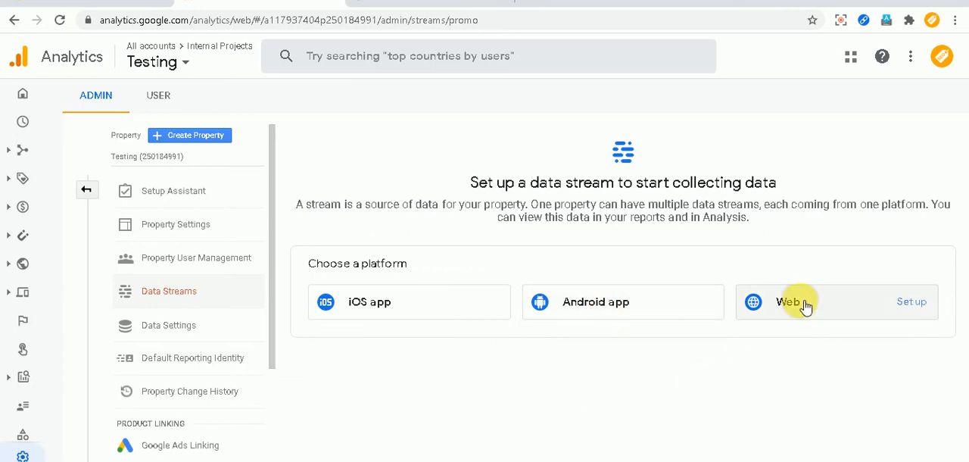
{"action": "left_click", "coordinate": [757, 304]}
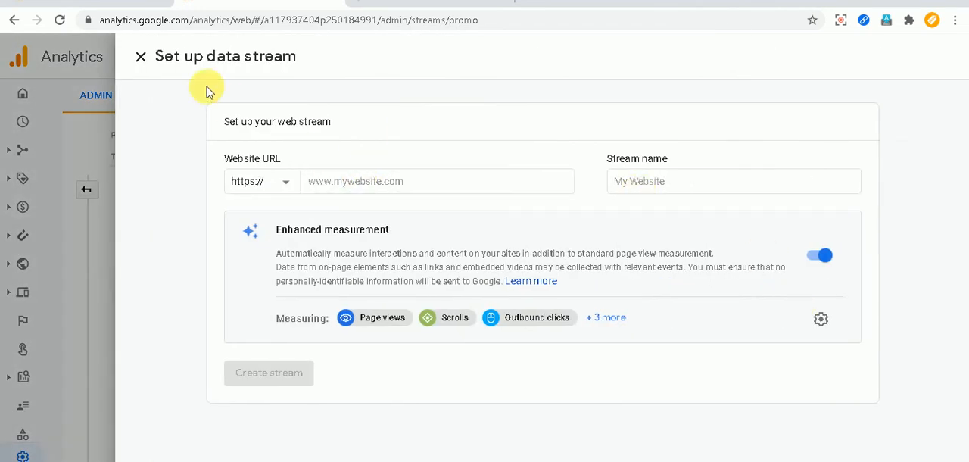
{"action": "left_click", "coordinate": [141, 57]}
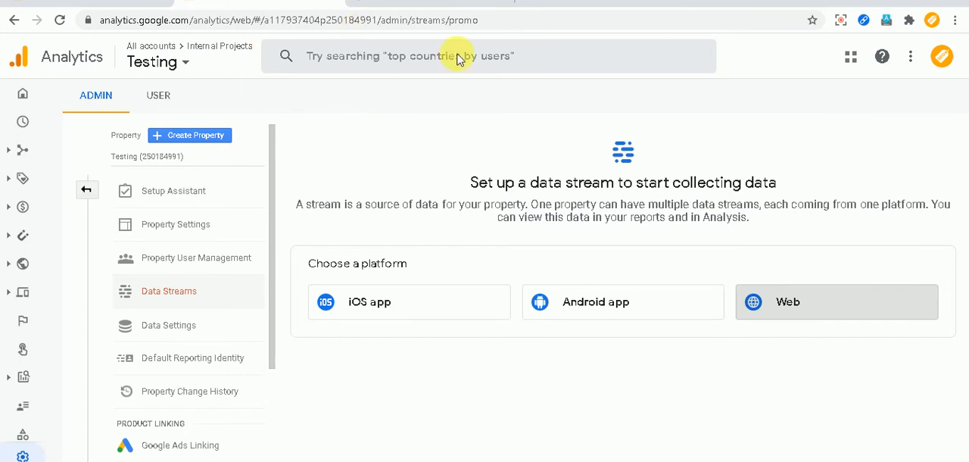
{"action": "left_click", "coordinate": [763, 303]}
{"action": "left_click", "coordinate": [318, 181]}
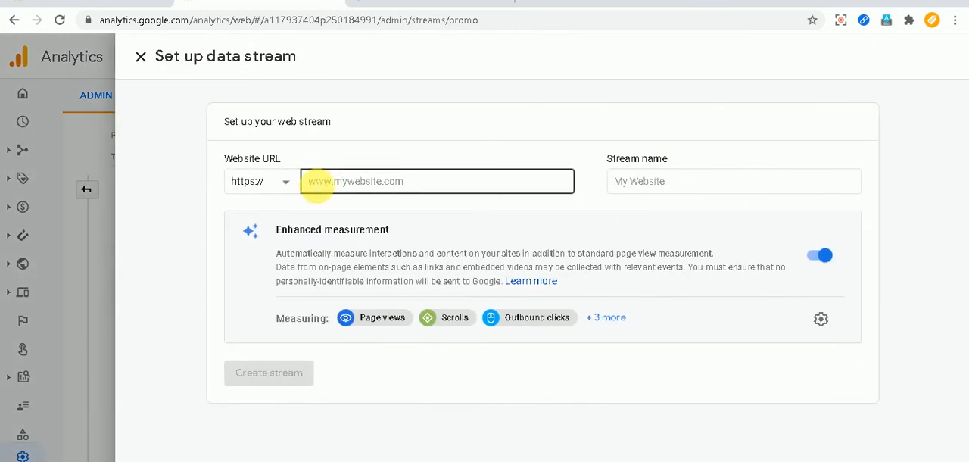
{"action": "type", "text": "ww"}
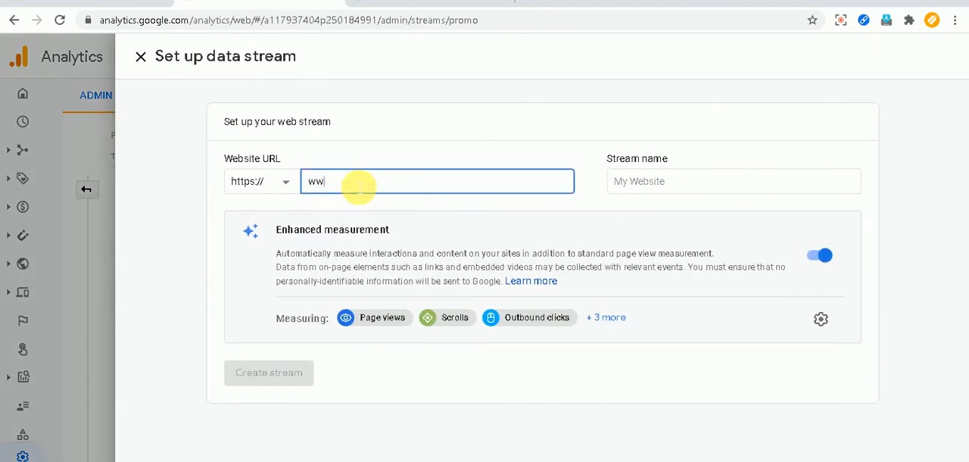
{"action": "type", "text": "w.come4seo.com"}
{"action": "key", "text": "Tab"}
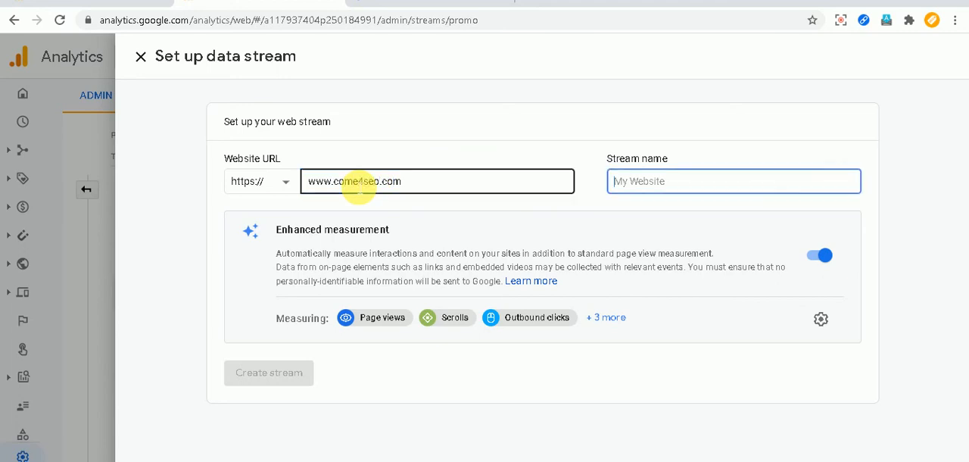
{"action": "type", "text": "Come4seo"}
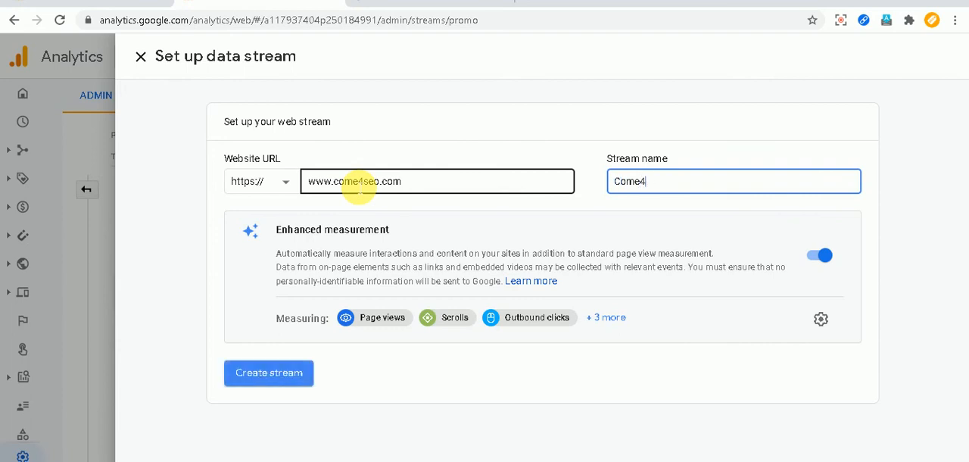
{"action": "left_click", "coordinate": [269, 374]}
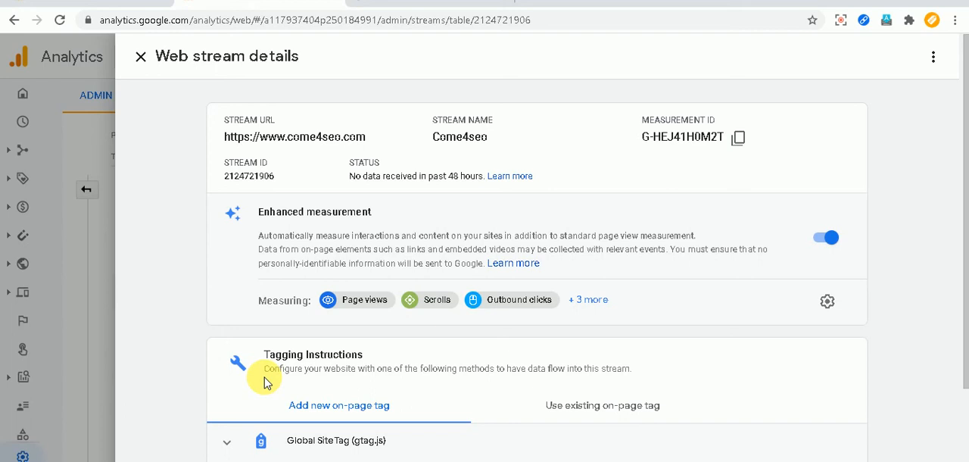
Examine the Global Site Tag (gtag.js) code and its measurement ID in the stream's tagging instructions, and collapse the section.
{"action": "scroll", "coordinate": [265, 382], "scroll_direction": "down", "scroll_amount": 2}
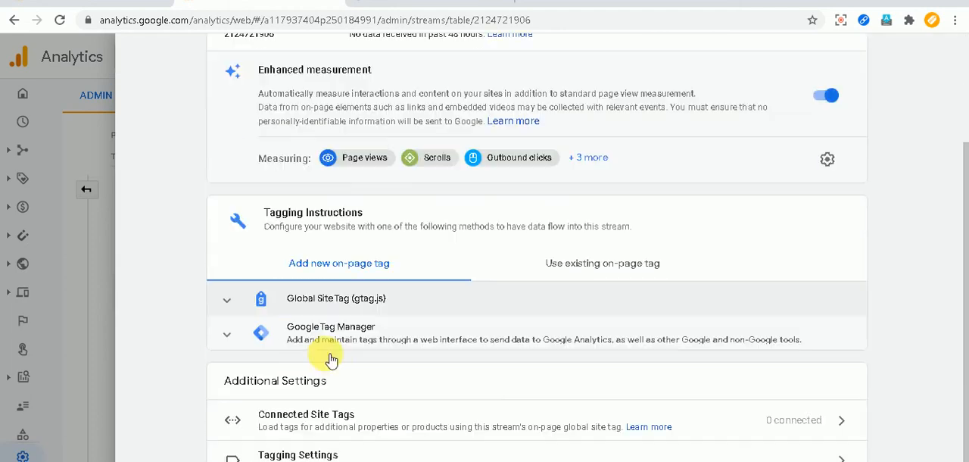
{"action": "left_click", "coordinate": [324, 303]}
{"action": "scroll", "coordinate": [465, 344], "scroll_direction": "down", "scroll_amount": 1}
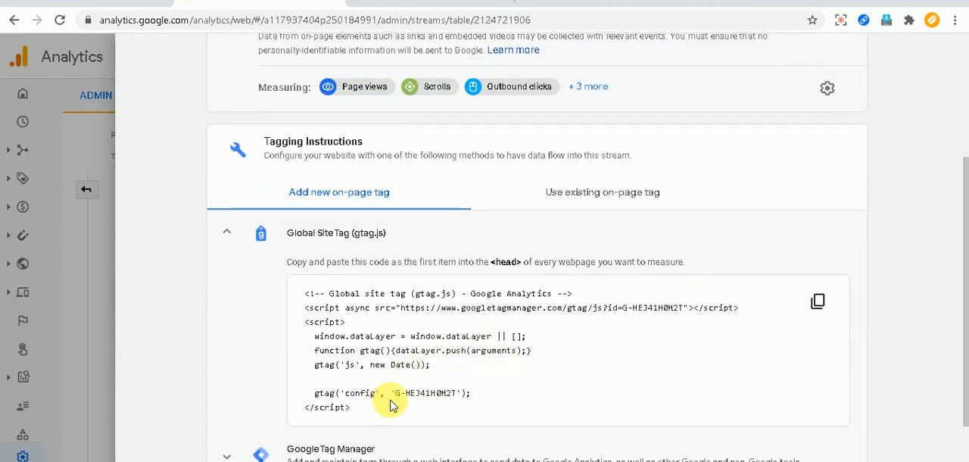
{"action": "left_click_drag", "start_coordinate": [371, 412], "coordinate": [299, 294]}
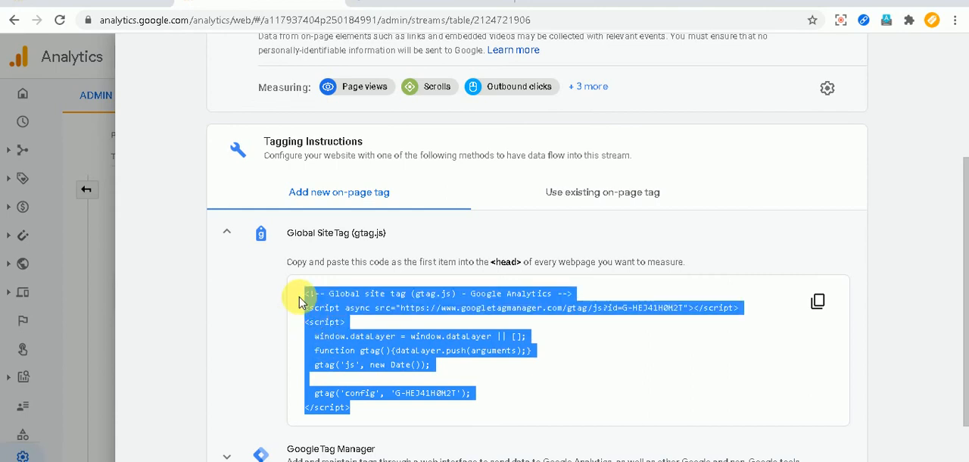
{"action": "left_click", "coordinate": [569, 376]}
{"action": "left_click_drag", "start_coordinate": [395, 393], "coordinate": [473, 396]}
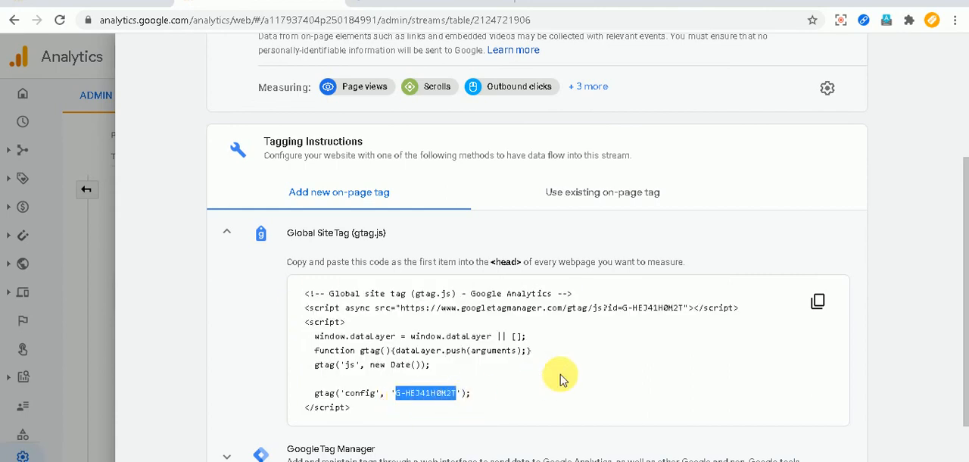
{"action": "left_click", "coordinate": [228, 234]}
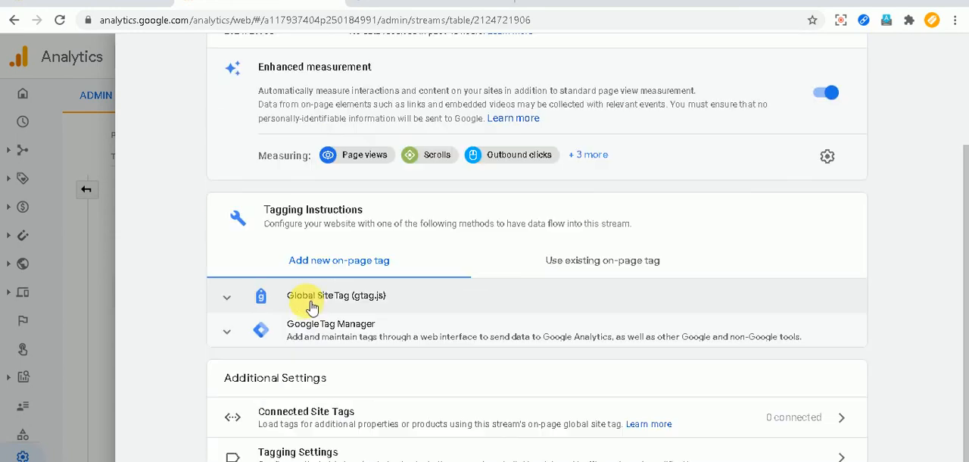
Examine the Google Tag Manager instructions and the existing on-page tag options for the Come4seo stream, and close its details.
{"action": "left_click", "coordinate": [289, 324]}
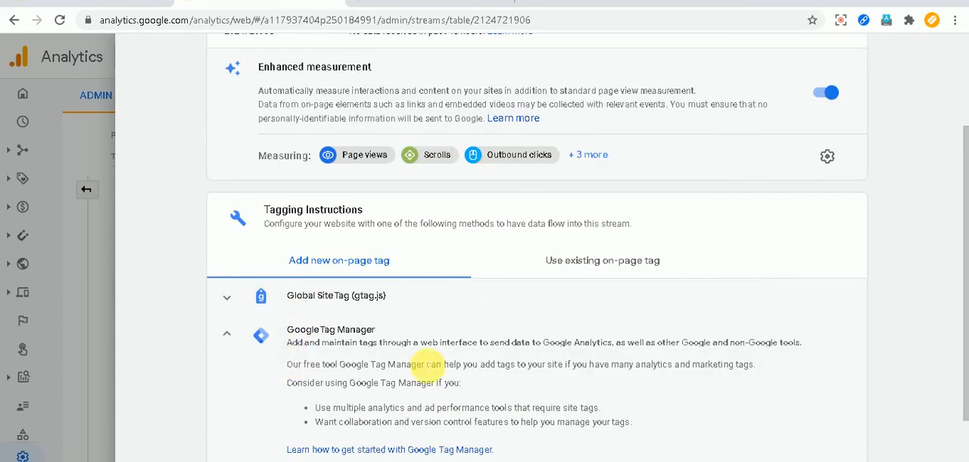
{"action": "left_click", "coordinate": [622, 257]}
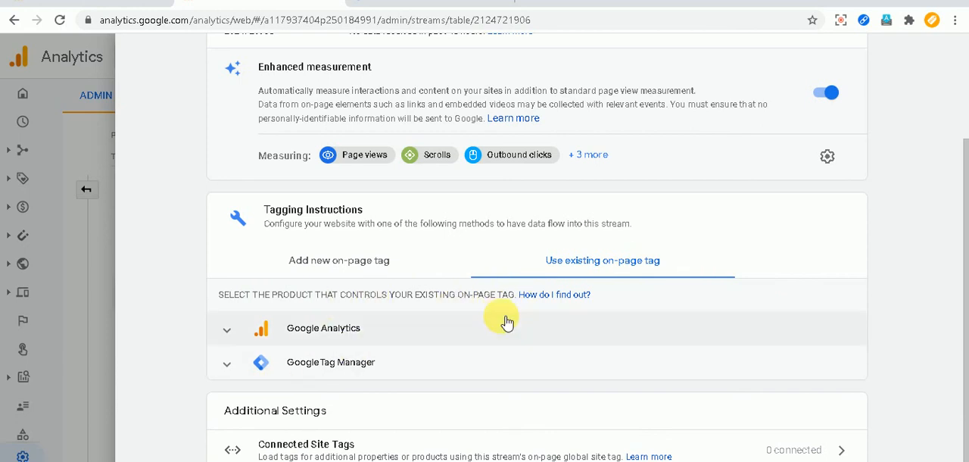
{"action": "scroll", "coordinate": [507, 321], "scroll_direction": "down", "scroll_amount": 1}
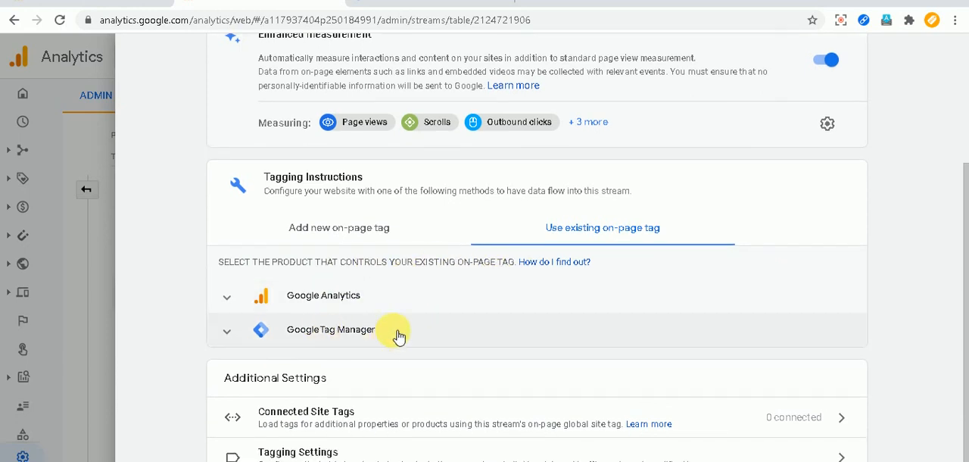
{"action": "scroll", "coordinate": [454, 340], "scroll_direction": "up", "scroll_amount": 3}
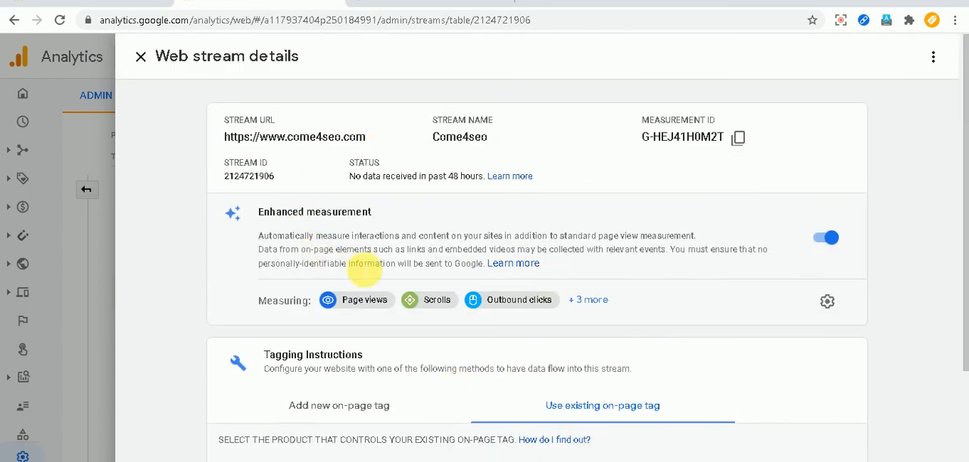
{"action": "left_click", "coordinate": [141, 56]}
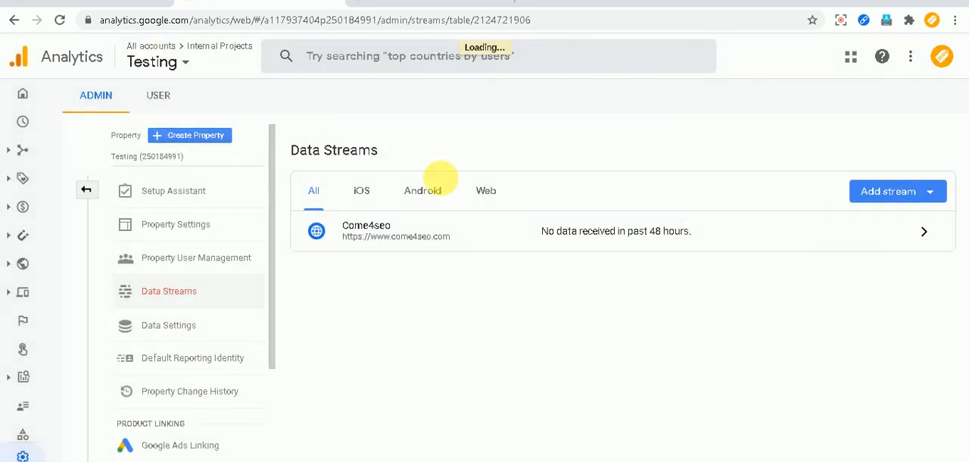
View the Testing property's data streams filtered by iOS and by Android.
{"action": "left_click", "coordinate": [421, 196]}
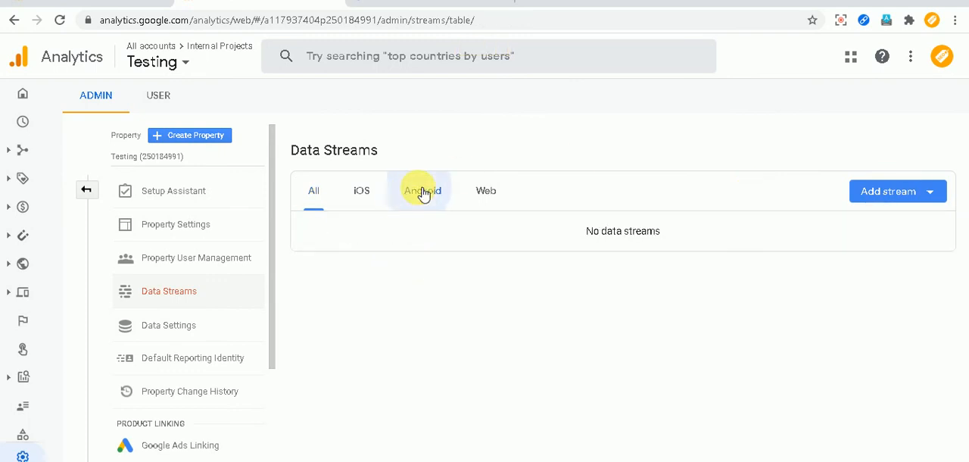
{"action": "left_click", "coordinate": [369, 193]}
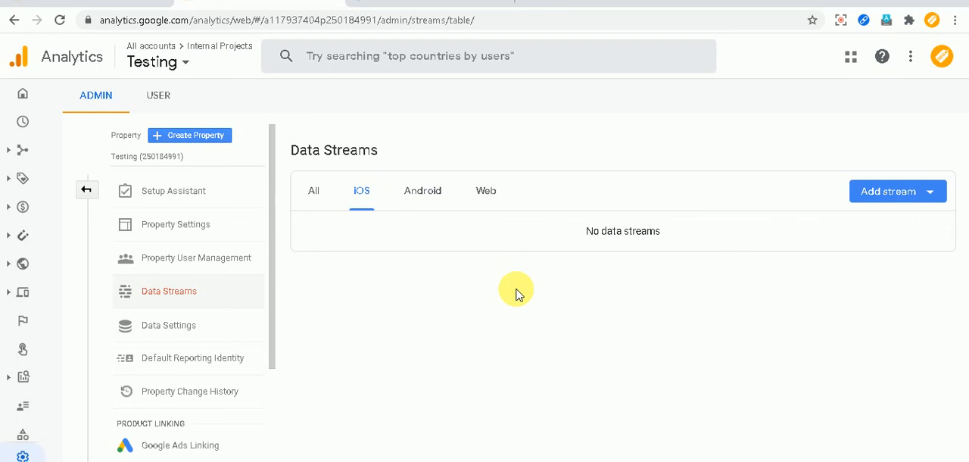
{"action": "left_click", "coordinate": [424, 196]}
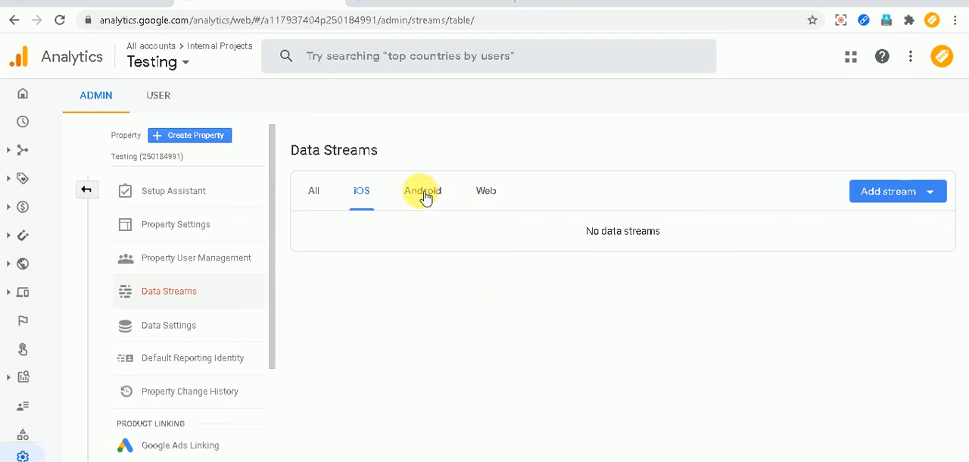
Try to add an Android app stream with the package name "testing-", review the registration form, and close it without registering.
{"action": "left_click", "coordinate": [874, 194]}
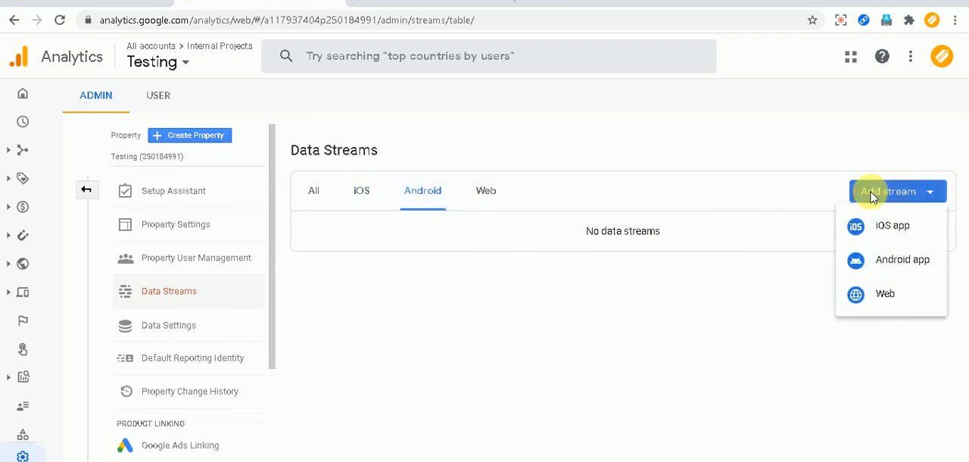
{"action": "left_click", "coordinate": [891, 264]}
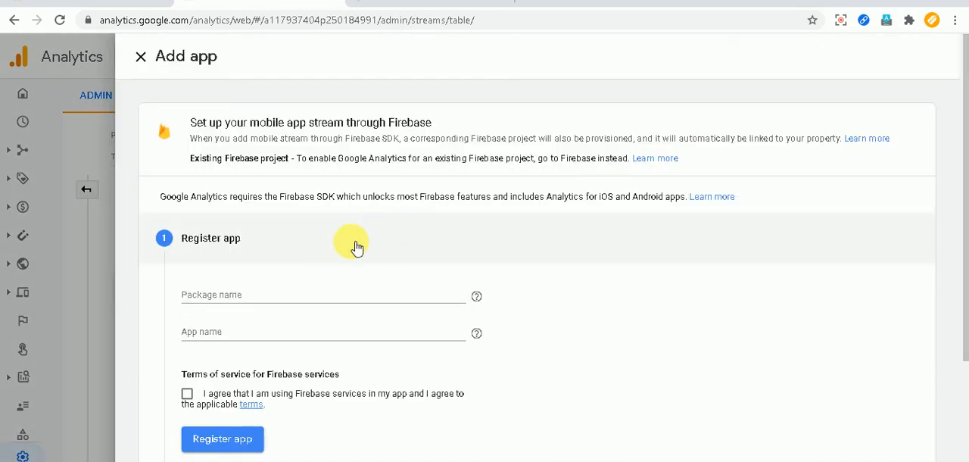
{"action": "left_click", "coordinate": [288, 300]}
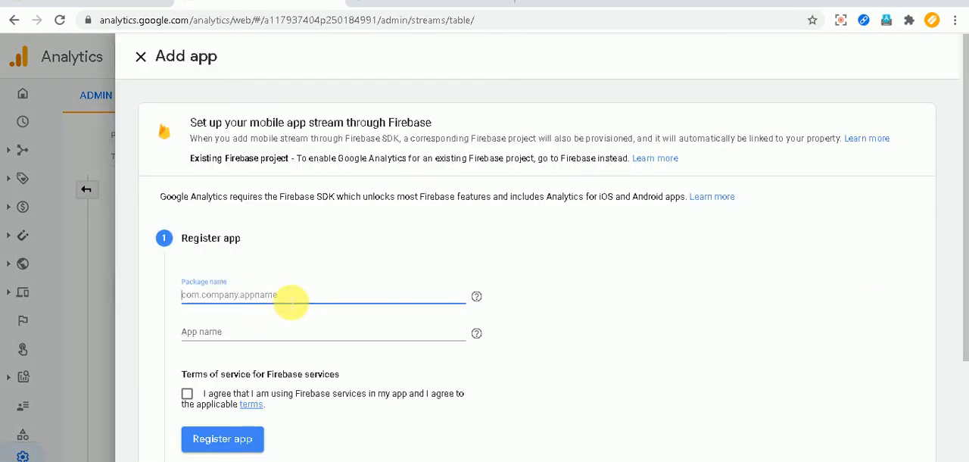
{"action": "type", "text": "testing"}
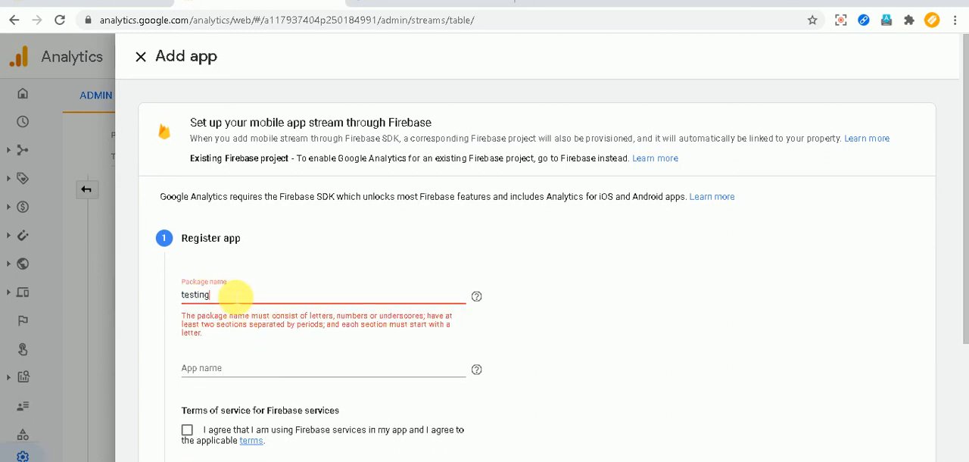
{"action": "type", "text": "-"}
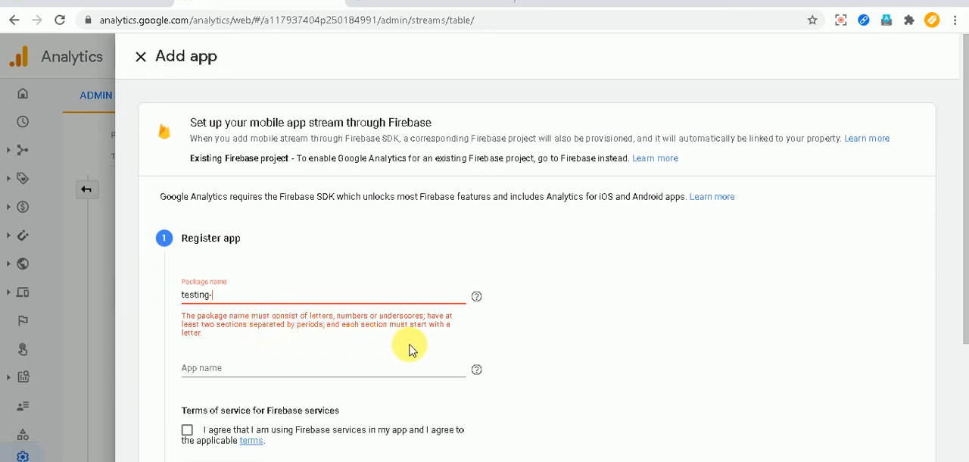
{"action": "left_click_drag", "start_coordinate": [242, 297], "coordinate": [162, 296]}
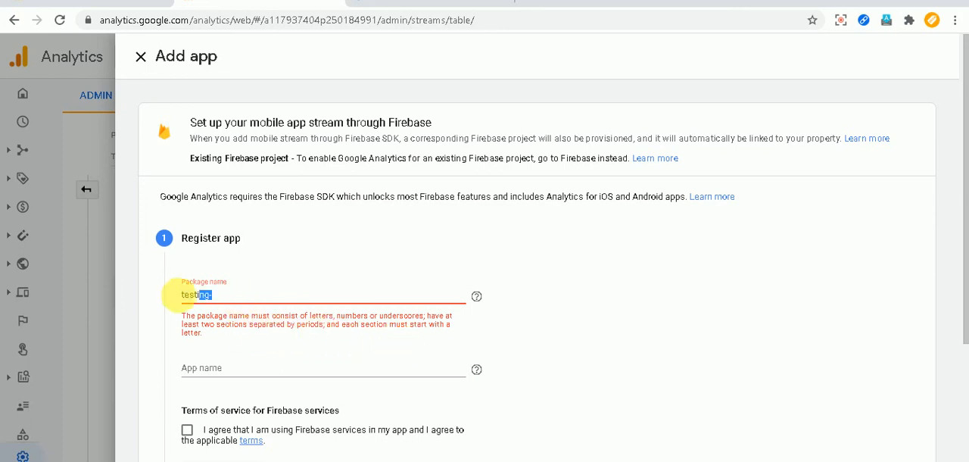
{"action": "scroll", "coordinate": [250, 367], "scroll_direction": "down", "scroll_amount": 1}
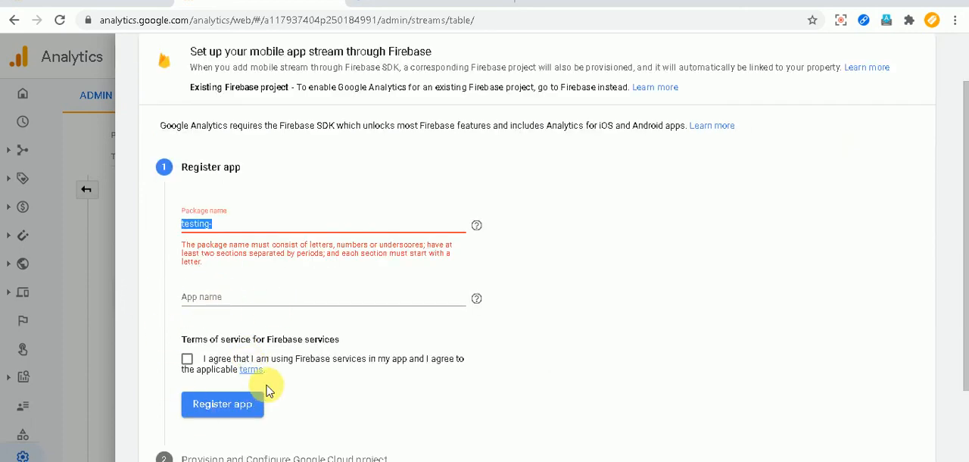
{"action": "scroll", "coordinate": [222, 327], "scroll_direction": "up", "scroll_amount": 1}
{"action": "left_click", "coordinate": [141, 58]}
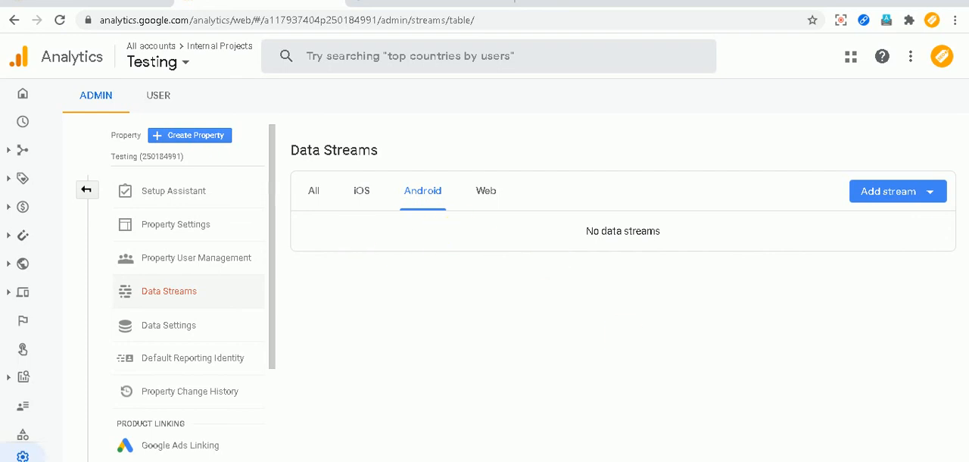
{"action": "left_click", "coordinate": [471, 458]}
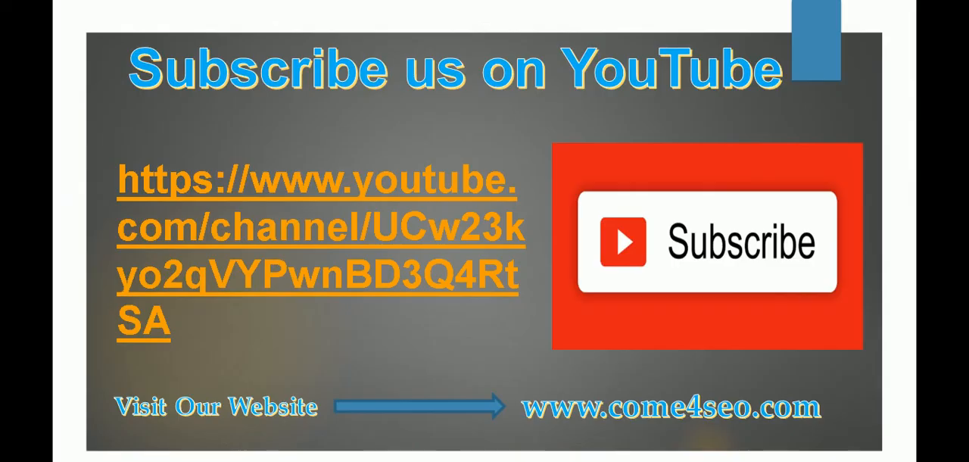